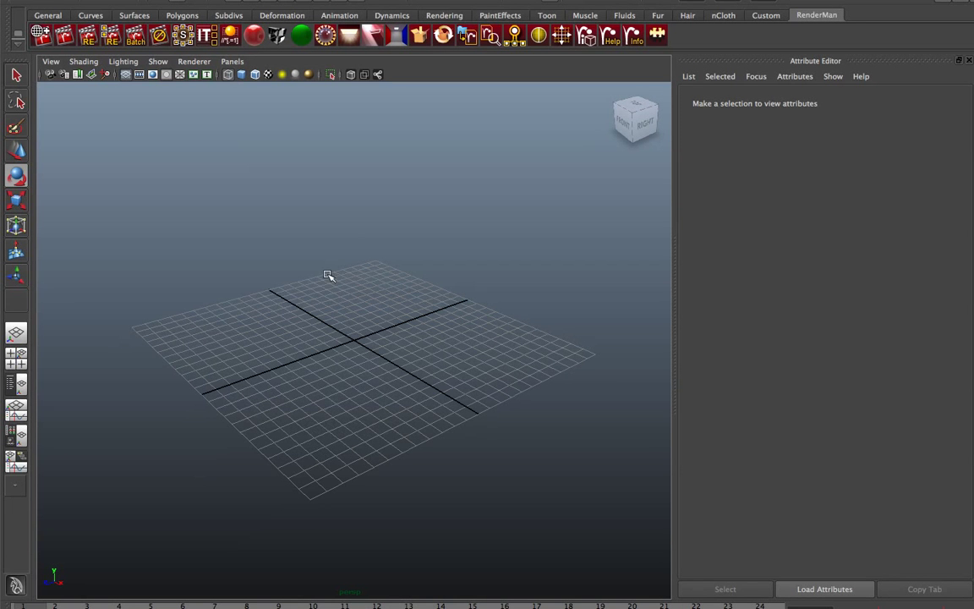
Step: Create a polygon plane, pPlane1, at the origin
{"action": "left_click", "coordinate": [152, 191]}
{"action": "mouse_move", "coordinate": [184, 227]}
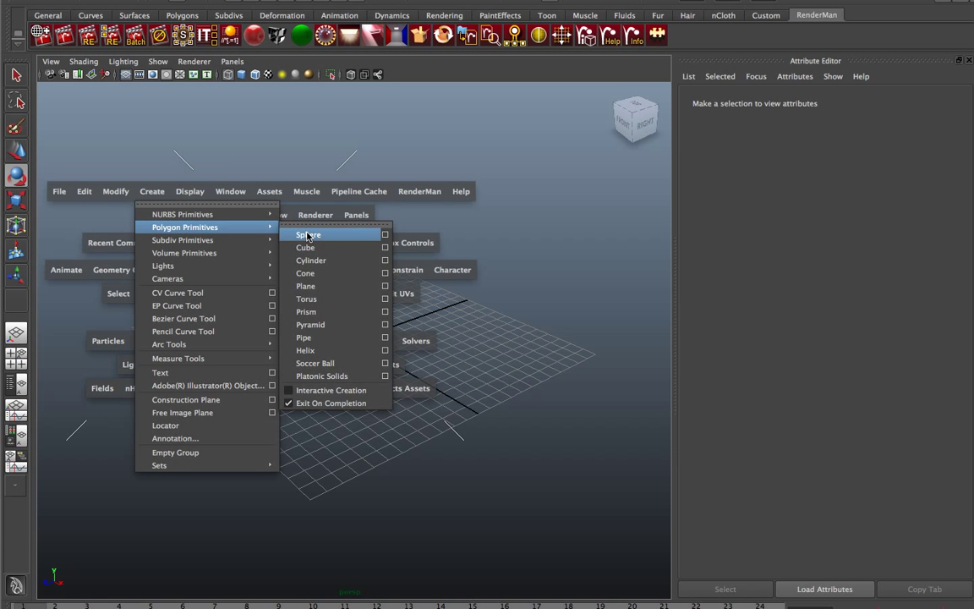
{"action": "left_click", "coordinate": [306, 286]}
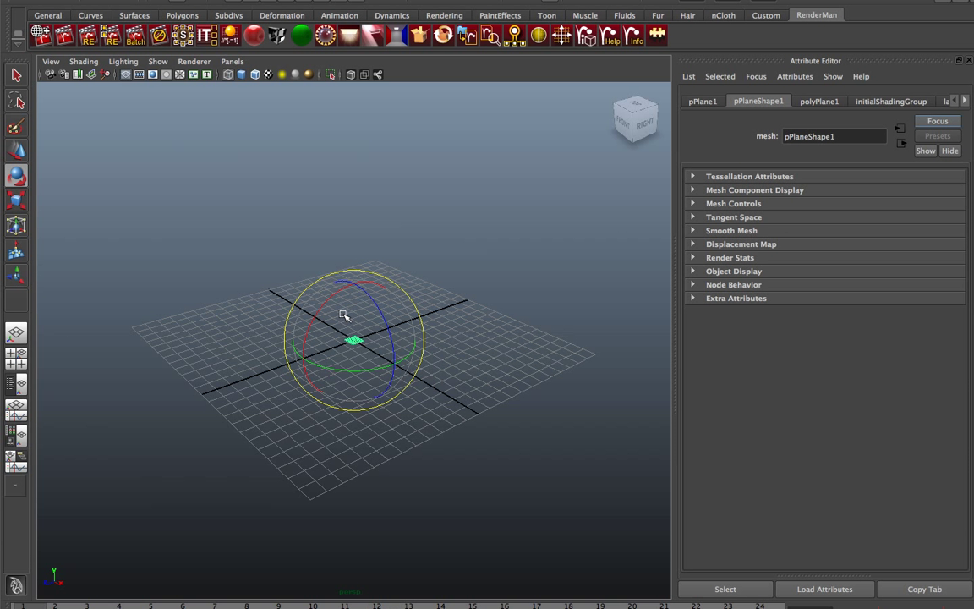
{"action": "left_click", "coordinate": [702, 101]}
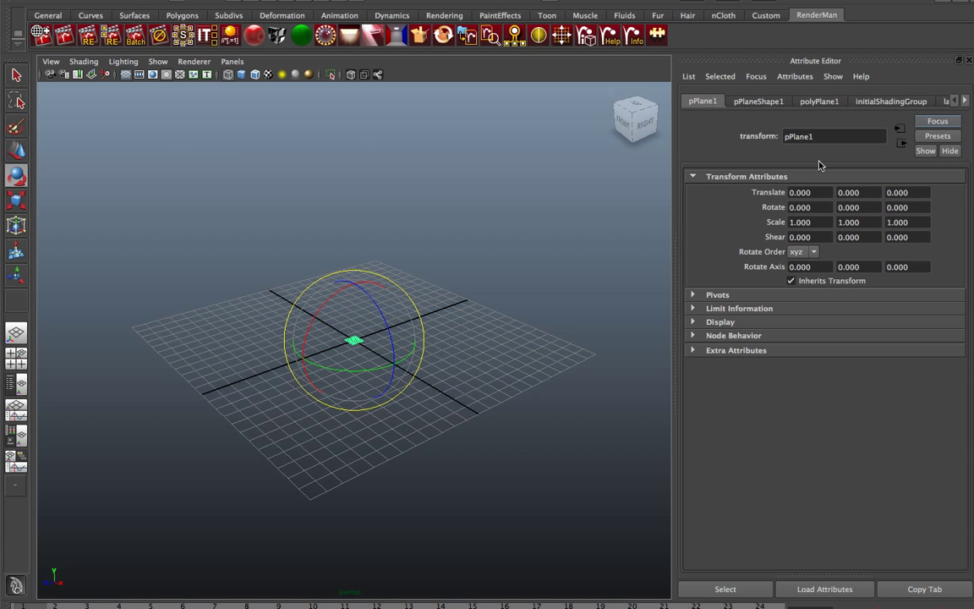
Step: Scale pPlane1 to 256 on X, Y and Z, then smooth shade the viewport
{"action": "double_click", "coordinate": [818, 220]}
{"action": "type", "text": "256"}
{"action": "key", "text": "Tab"}
{"action": "type", "text": "2"}
{"action": "key", "text": "Tab"}
{"action": "type", "text": "256"}
{"action": "key", "text": "Return"}
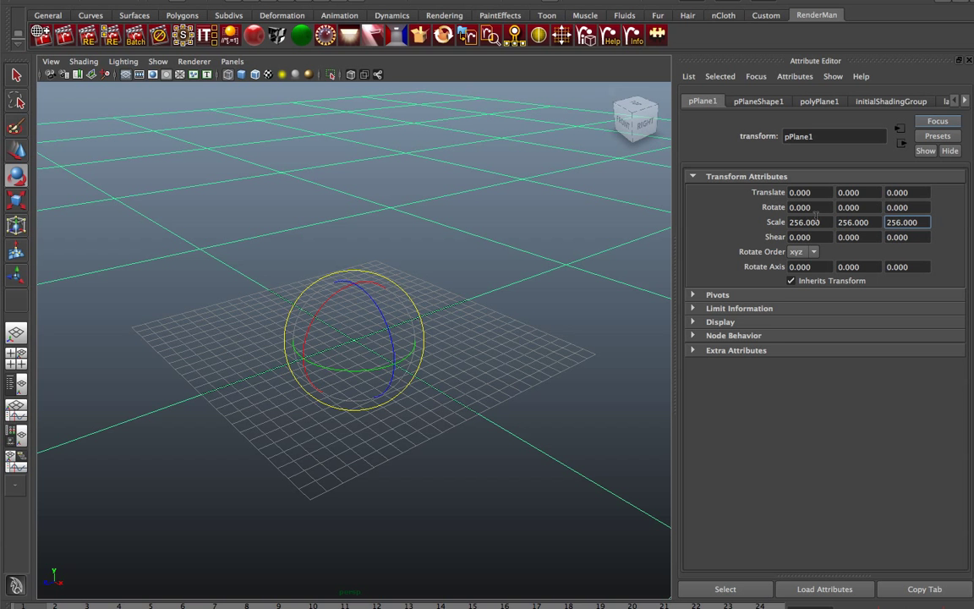
{"action": "left_click", "coordinate": [84, 61]}
{"action": "left_click", "coordinate": [127, 93]}
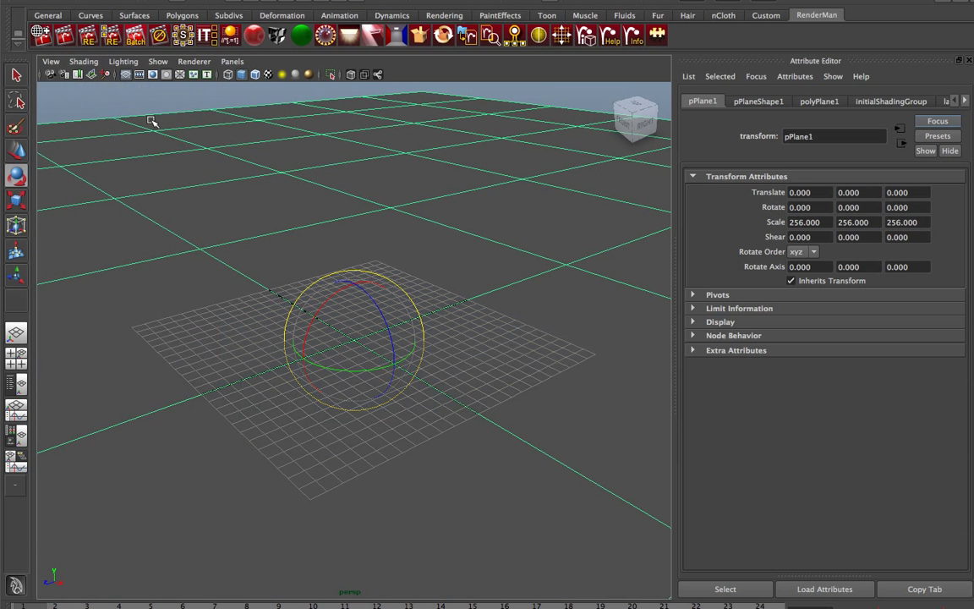
Step: Create pSphere1 at the origin, scaled to 128 on X, Y and Z, enclosing the plane
{"action": "key", "text": "space"}
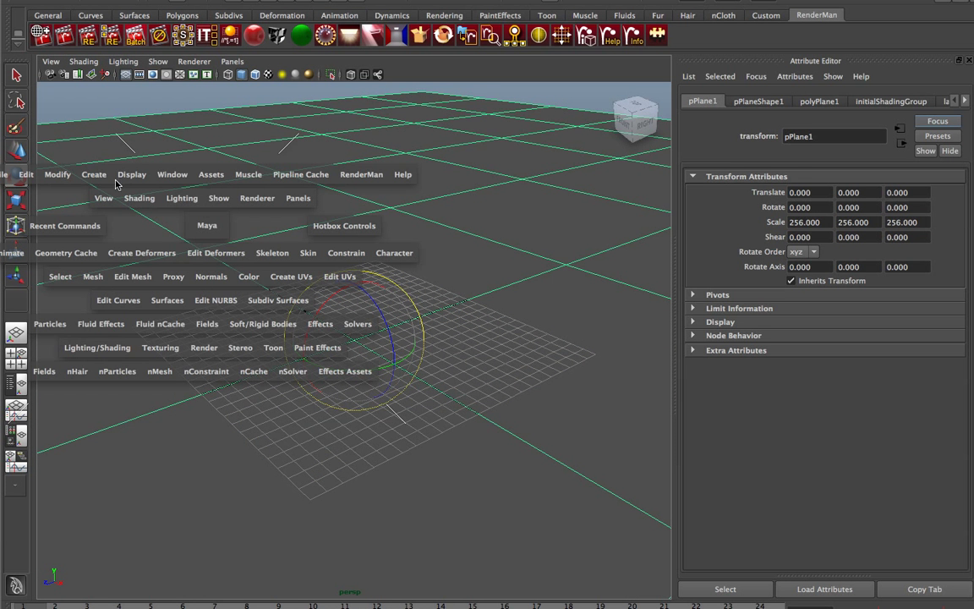
{"action": "left_click", "coordinate": [94, 174]}
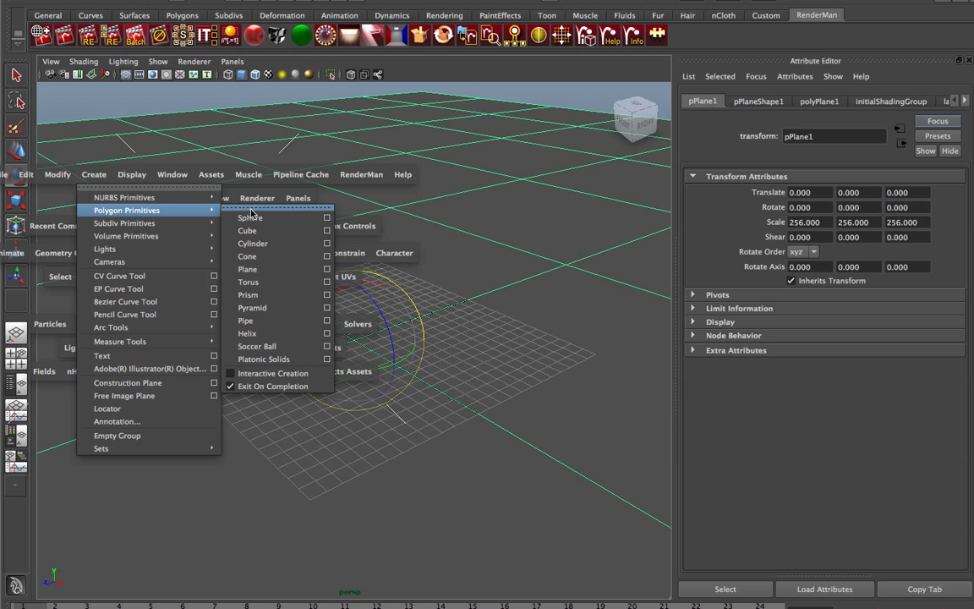
{"action": "left_click", "coordinate": [249, 217]}
{"action": "double_click", "coordinate": [810, 222]}
{"action": "type", "text": "1"}
{"action": "key", "text": "Tab"}
{"action": "type", "text": "128"}
{"action": "key", "text": "Tab"}
{"action": "type", "text": "12"}
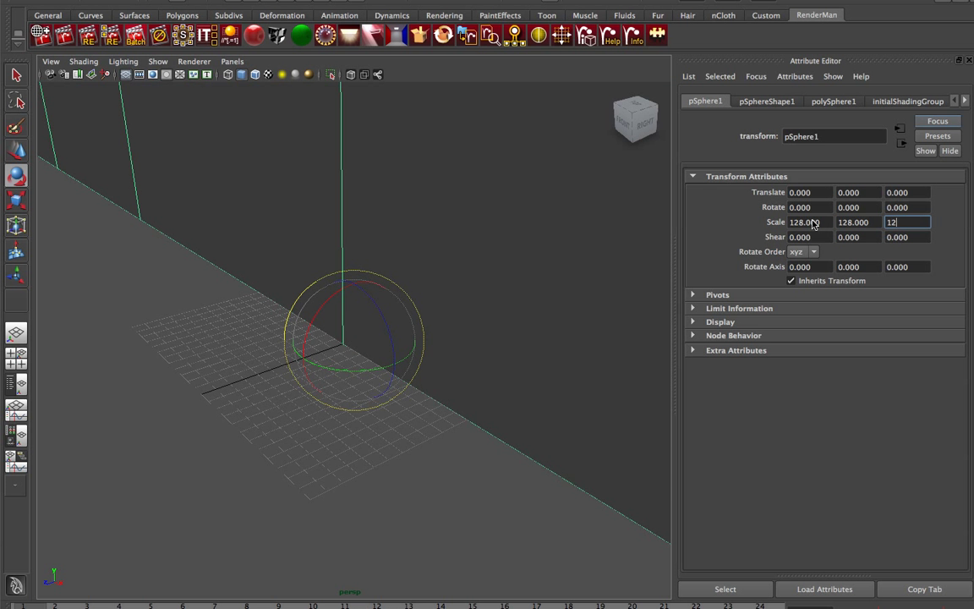
{"action": "key", "text": "Return"}
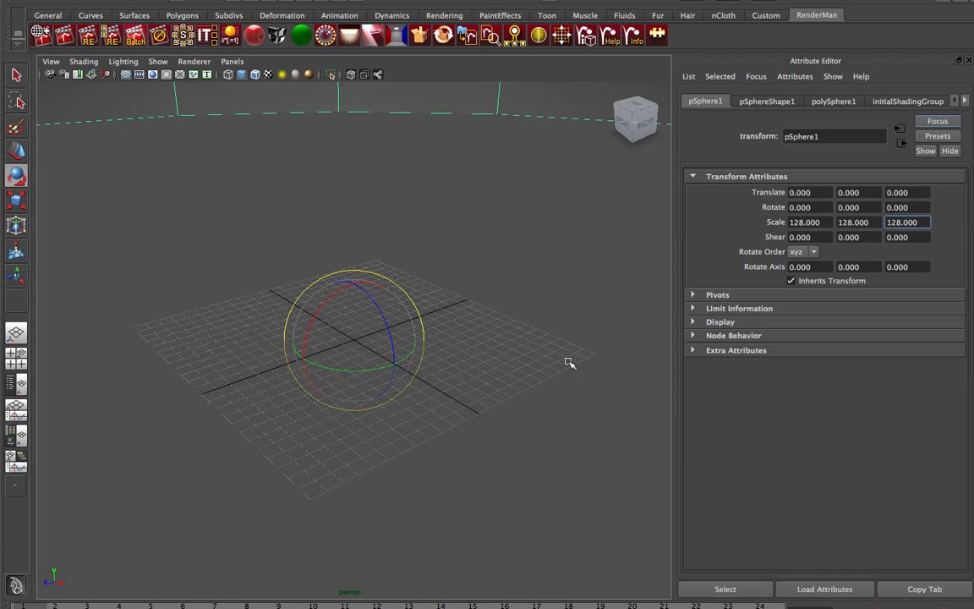
{"action": "left_click_drag", "start_coordinate": [444, 396], "coordinate": [435, 374], "text": "alt"}
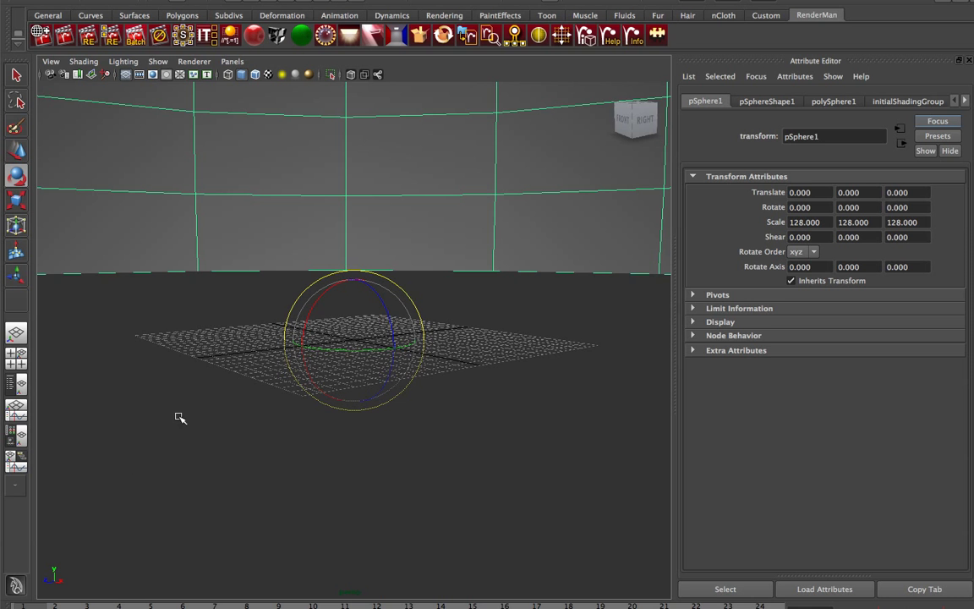
Step: Switch to a four-view layout, make the front pane the persp camera, and enlarge the bottom row
{"action": "left_click", "coordinate": [19, 332]}
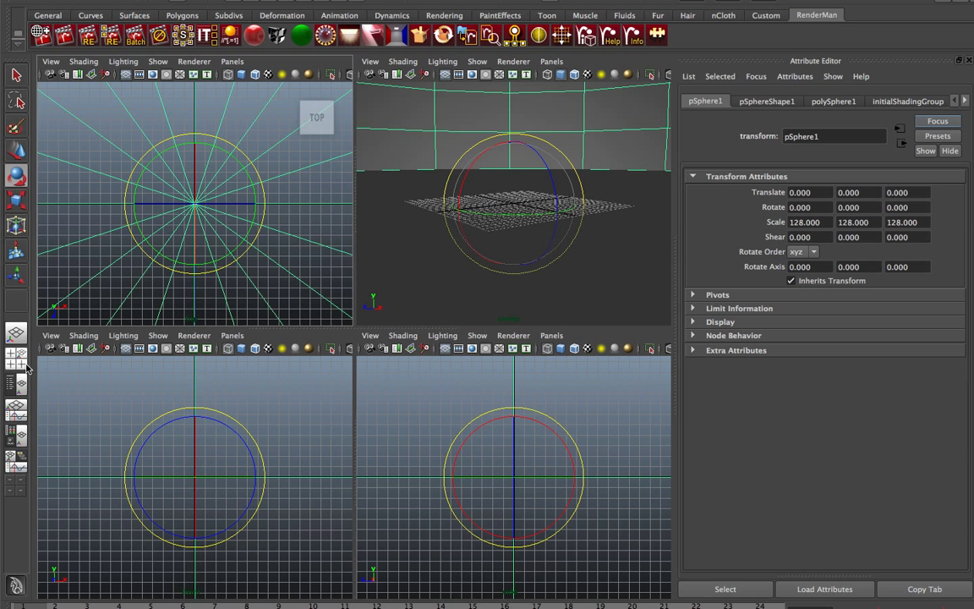
{"action": "left_click", "coordinate": [84, 336]}
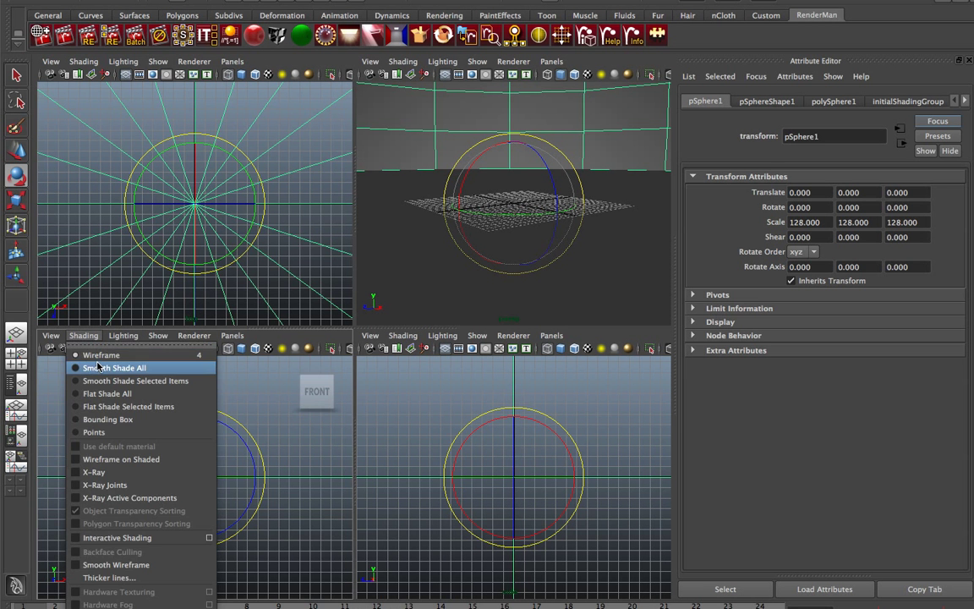
{"action": "left_click", "coordinate": [244, 359]}
{"action": "left_click", "coordinate": [238, 336]}
{"action": "left_click", "coordinate": [346, 343]}
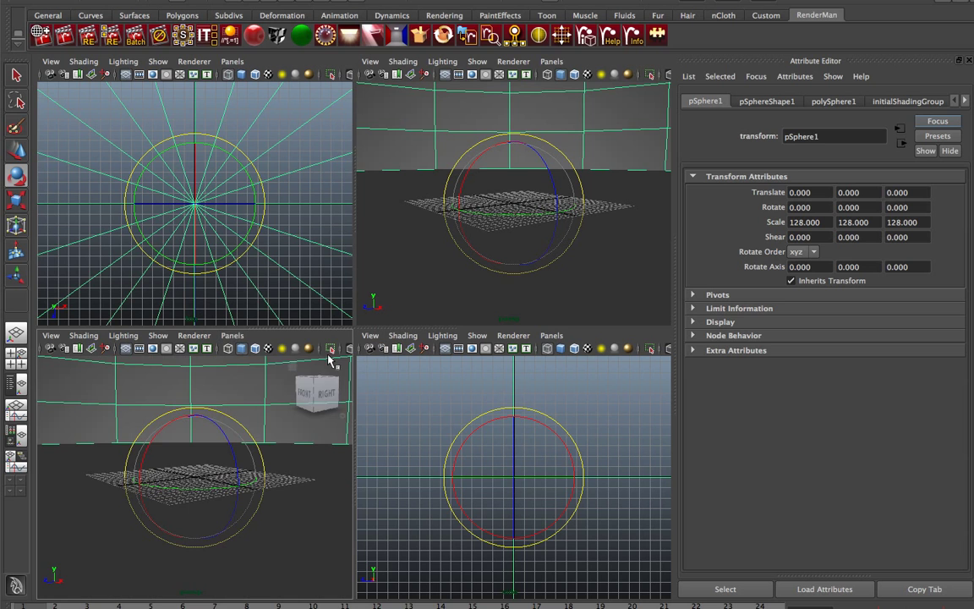
{"action": "left_click_drag", "start_coordinate": [296, 330], "coordinate": [298, 245]}
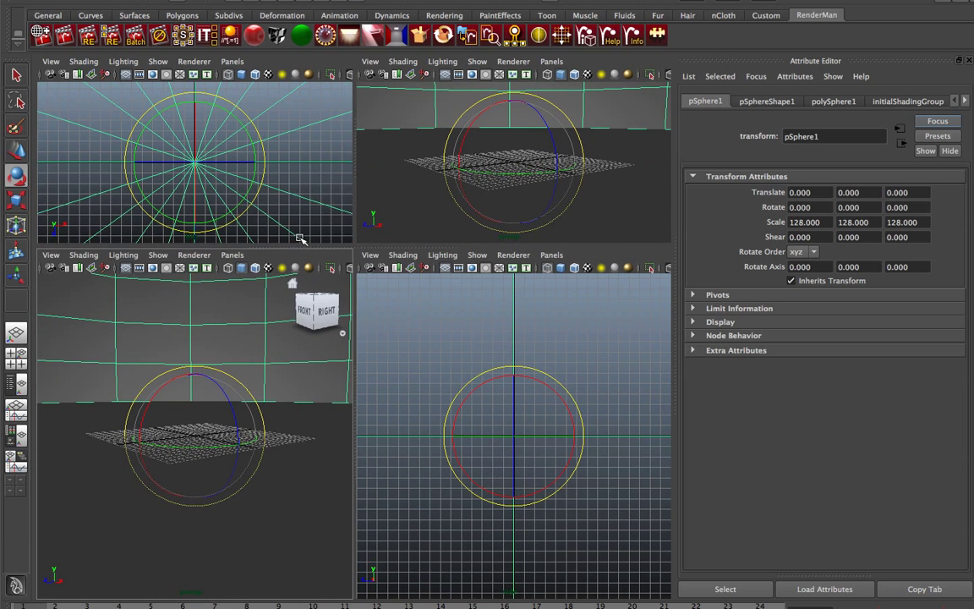
Step: Replace the top pane with the Outliner and the perspective pane with the Hypershade
{"action": "left_click", "coordinate": [232, 62]}
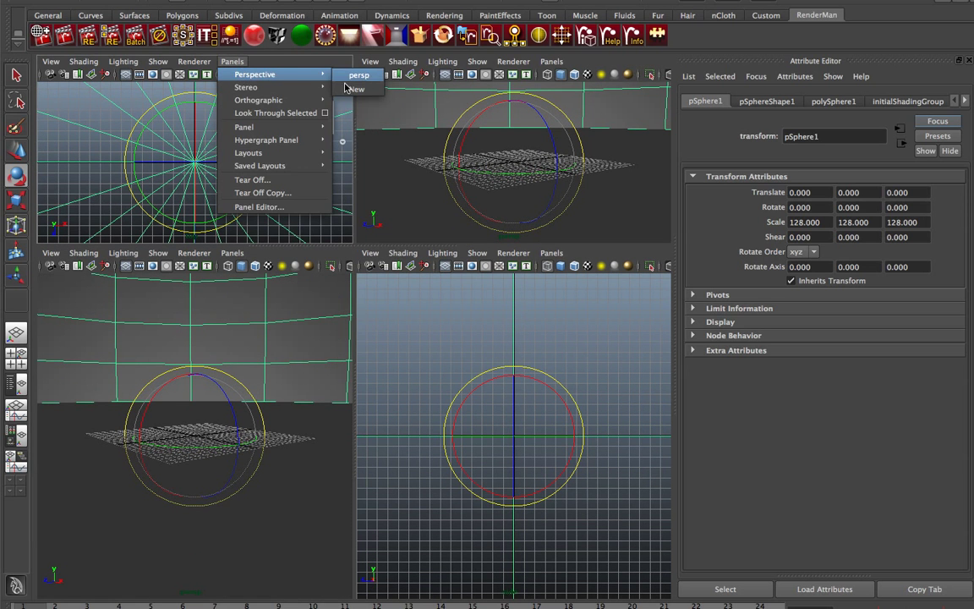
{"action": "left_click", "coordinate": [364, 127]}
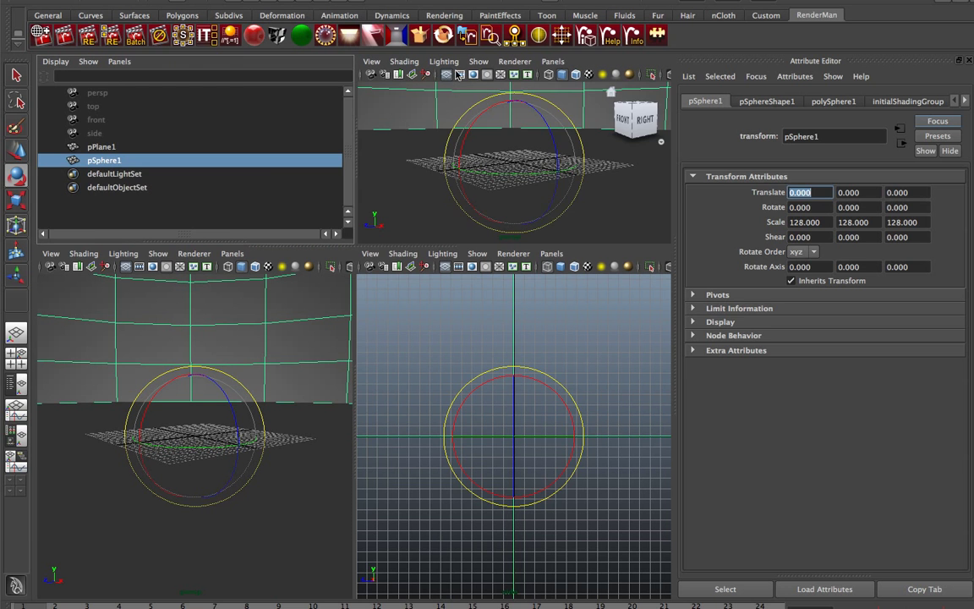
{"action": "left_click", "coordinate": [552, 62]}
{"action": "mouse_move", "coordinate": [565, 127]}
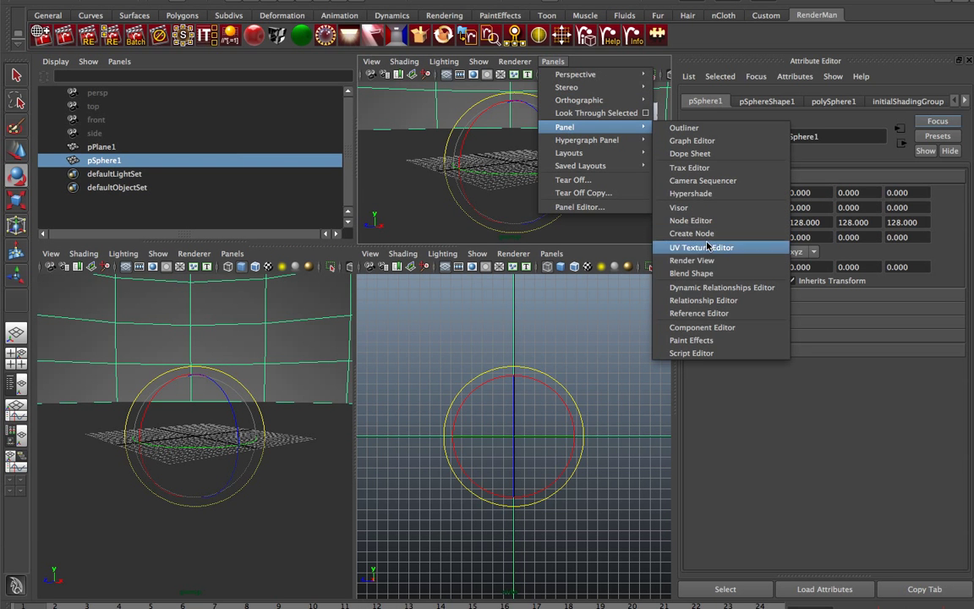
{"action": "left_click", "coordinate": [691, 194]}
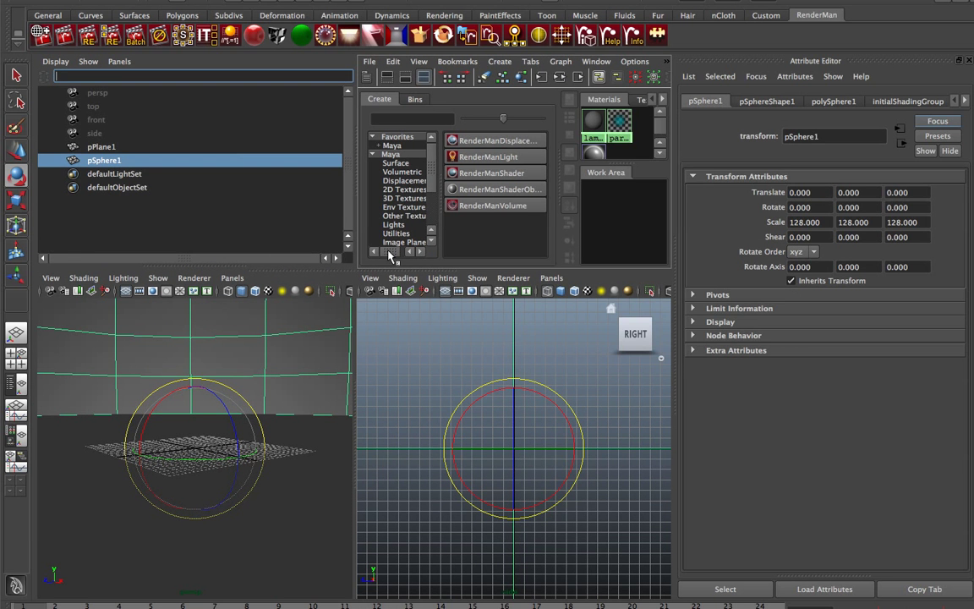
{"action": "left_click", "coordinate": [551, 277]}
{"action": "mouse_move", "coordinate": [564, 344]}
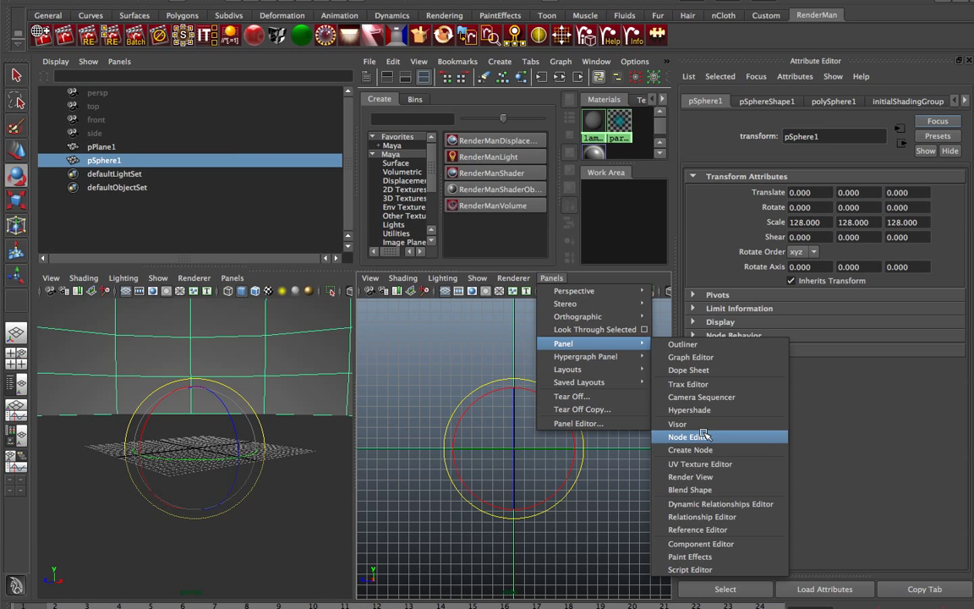
Step: Turn the side pane into a Render View, re-render the frame, and open RenderMan Globals
{"action": "left_click", "coordinate": [690, 476]}
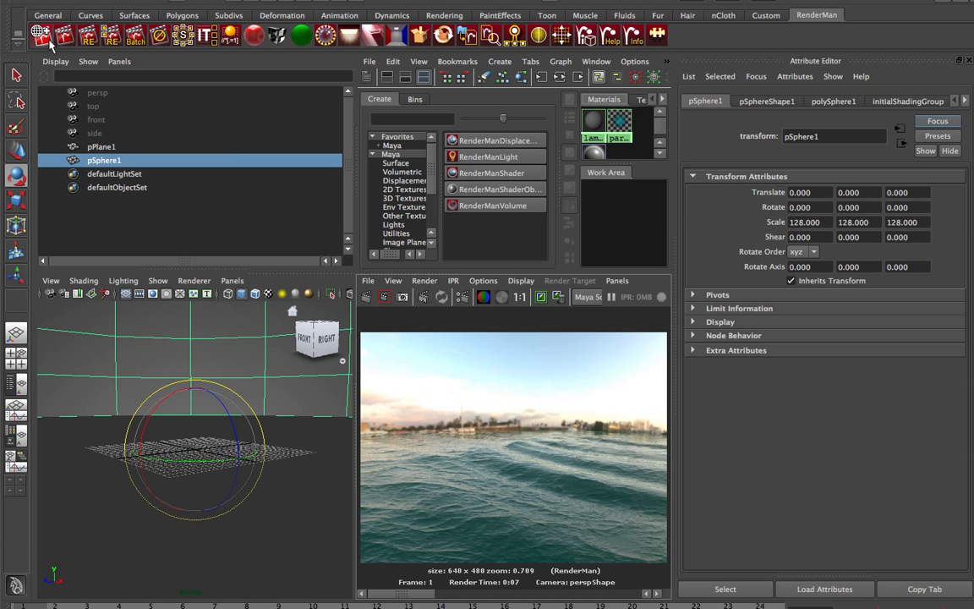
{"action": "left_click", "coordinate": [369, 301]}
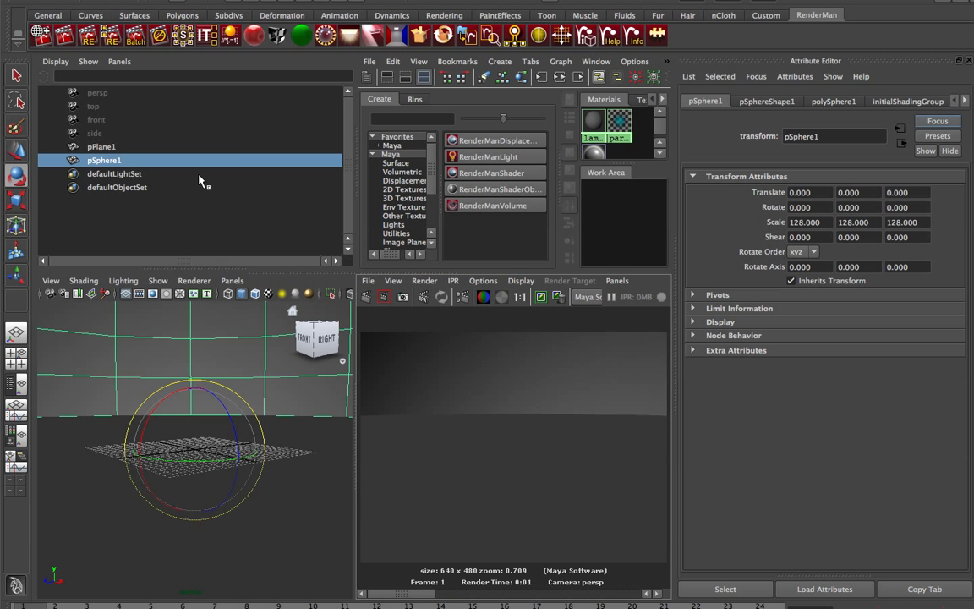
{"action": "left_click", "coordinate": [42, 35]}
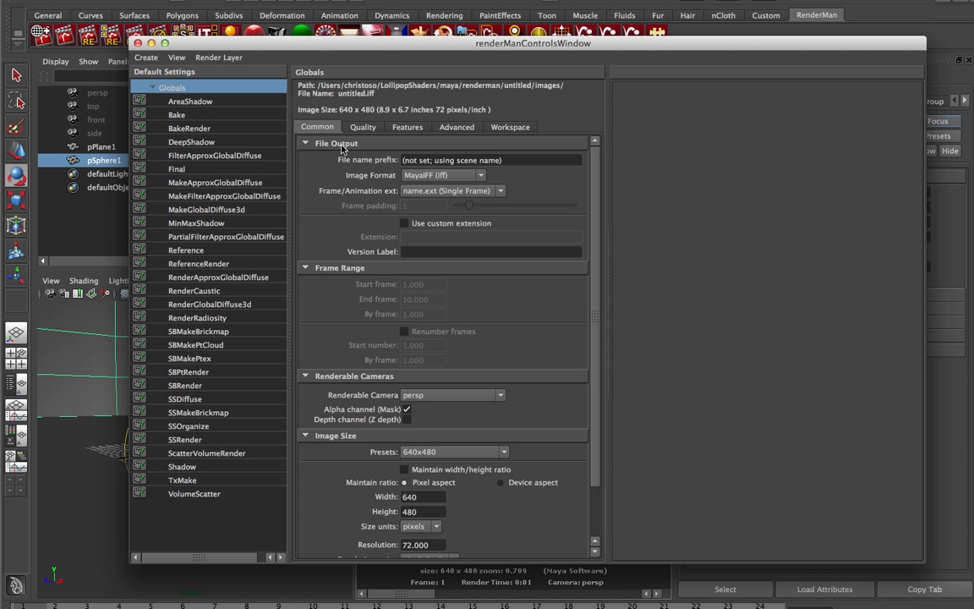
Step: Set the RenderMan image size preset to 320x240
{"action": "left_click", "coordinate": [309, 143]}
{"action": "left_click", "coordinate": [340, 157]}
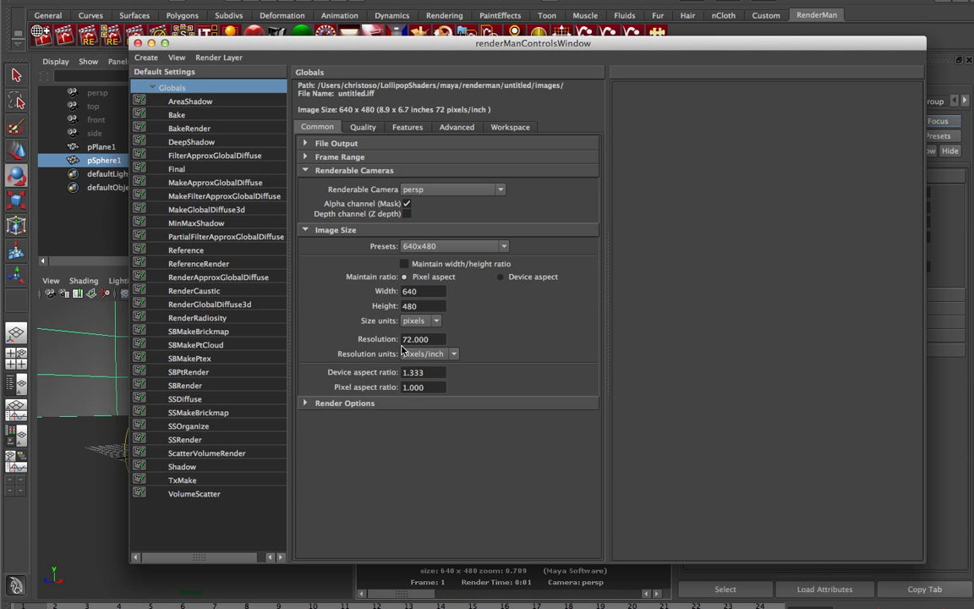
{"action": "left_click", "coordinate": [448, 246]}
{"action": "left_click", "coordinate": [423, 265]}
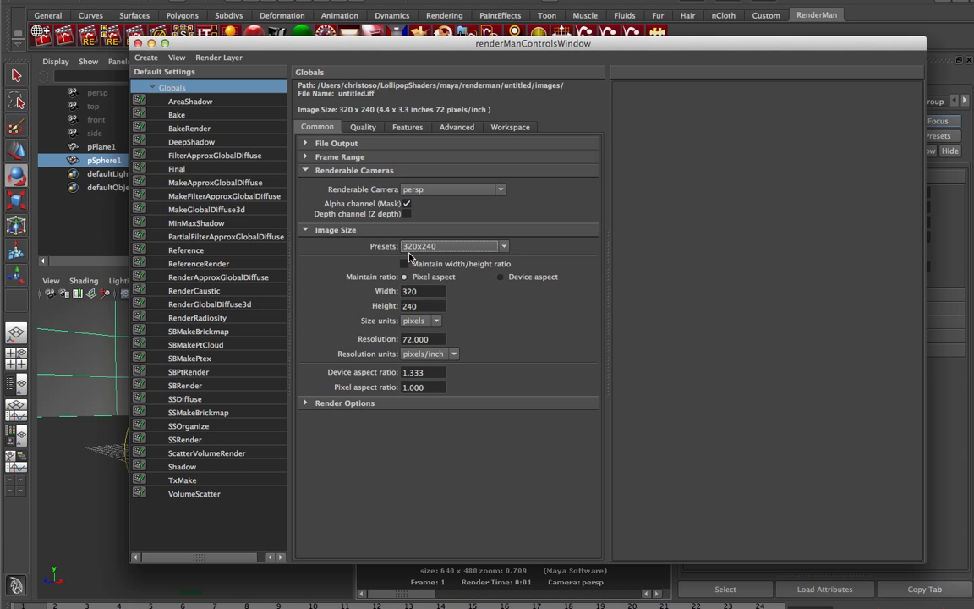
{"action": "left_click", "coordinate": [334, 230]}
{"action": "left_click", "coordinate": [309, 170]}
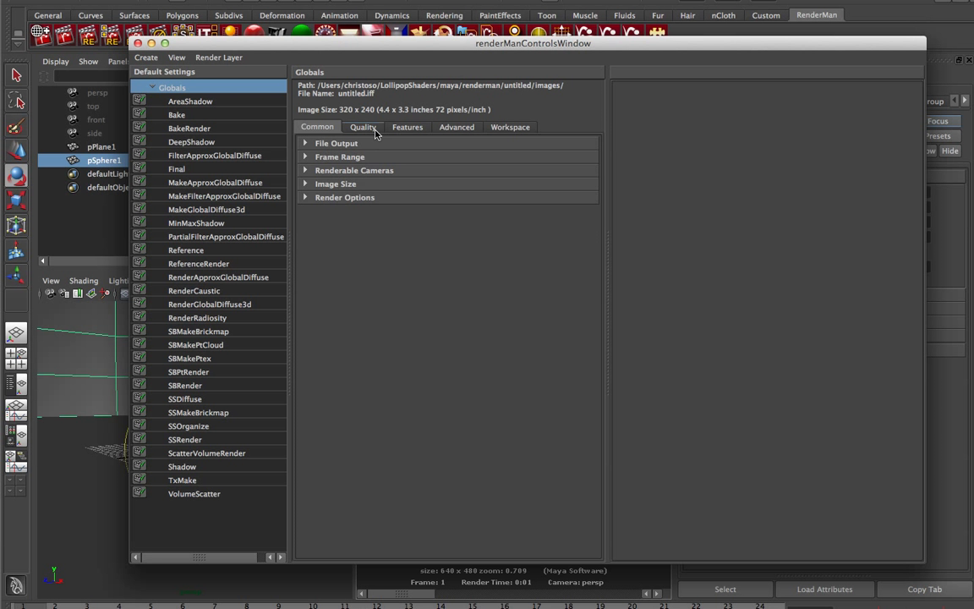
Step: Enable Ray Tracing on the Features tab and close the RenderMan Globals window
{"action": "left_click", "coordinate": [364, 127]}
{"action": "left_click", "coordinate": [404, 127]}
{"action": "left_click", "coordinate": [431, 299]}
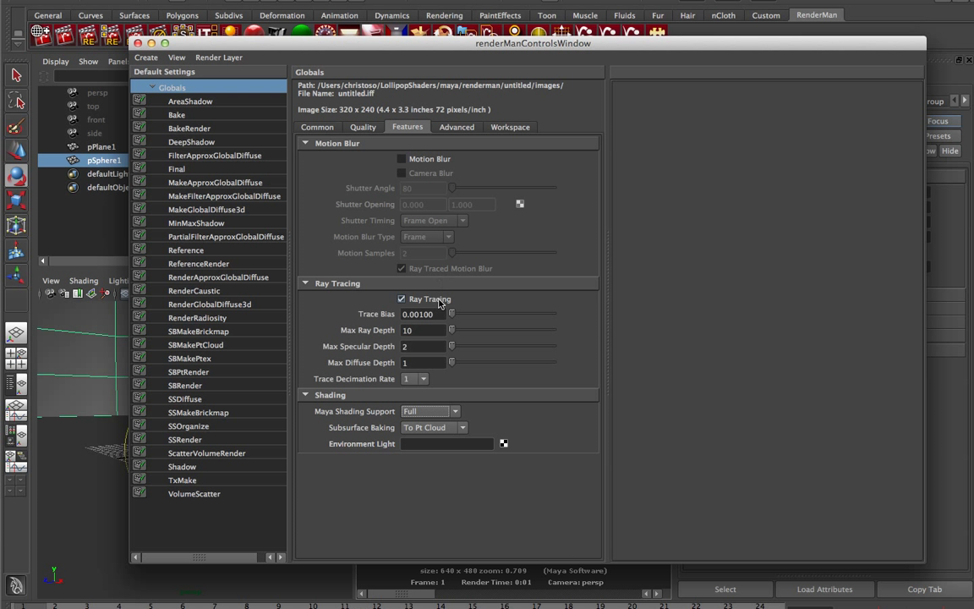
{"action": "left_click", "coordinate": [139, 44]}
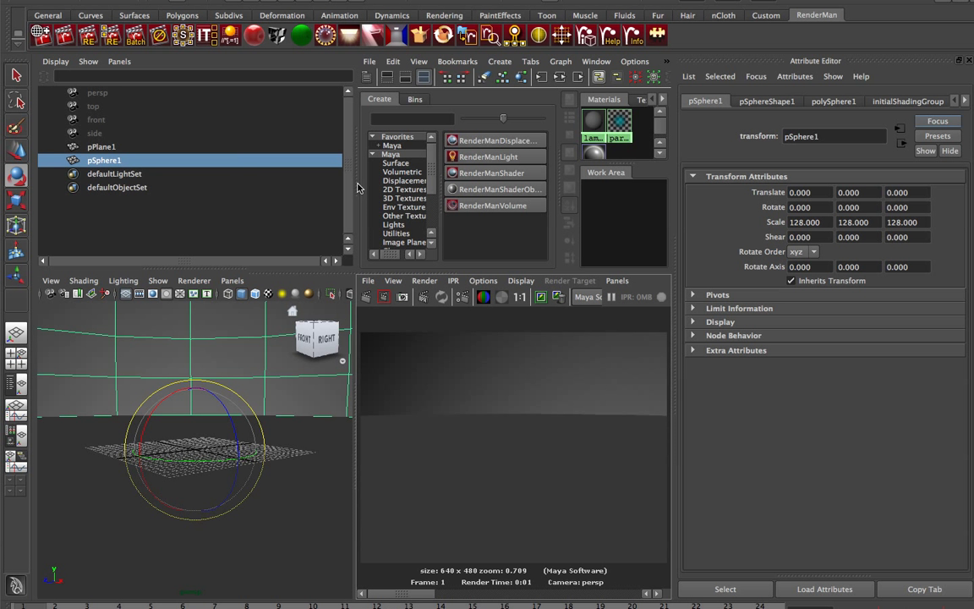
Step: Create a RenderManShader1 node in the Hypershade and browse for its shader file
{"action": "left_click_drag", "start_coordinate": [358, 188], "coordinate": [211, 170]}
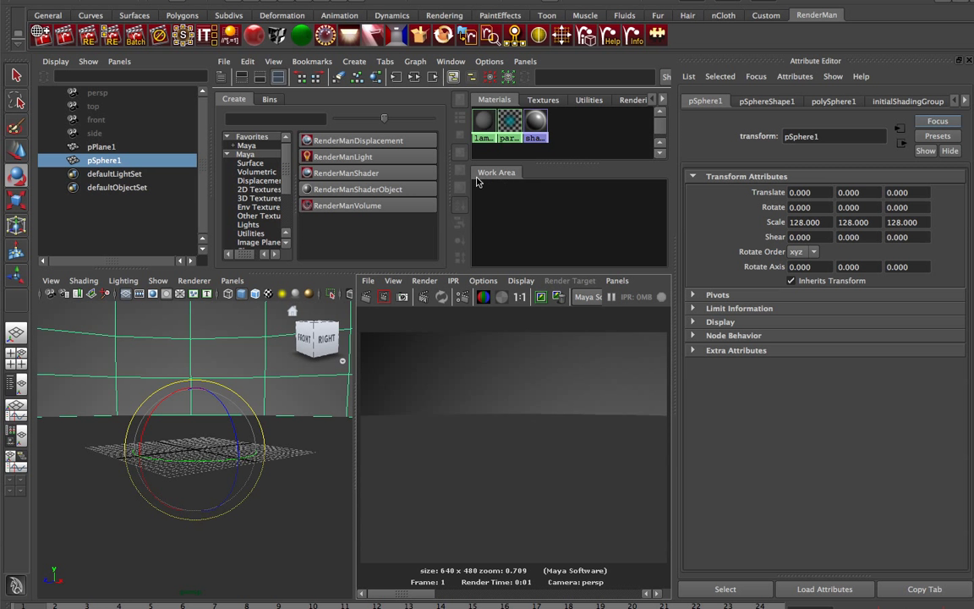
{"action": "left_click", "coordinate": [392, 173]}
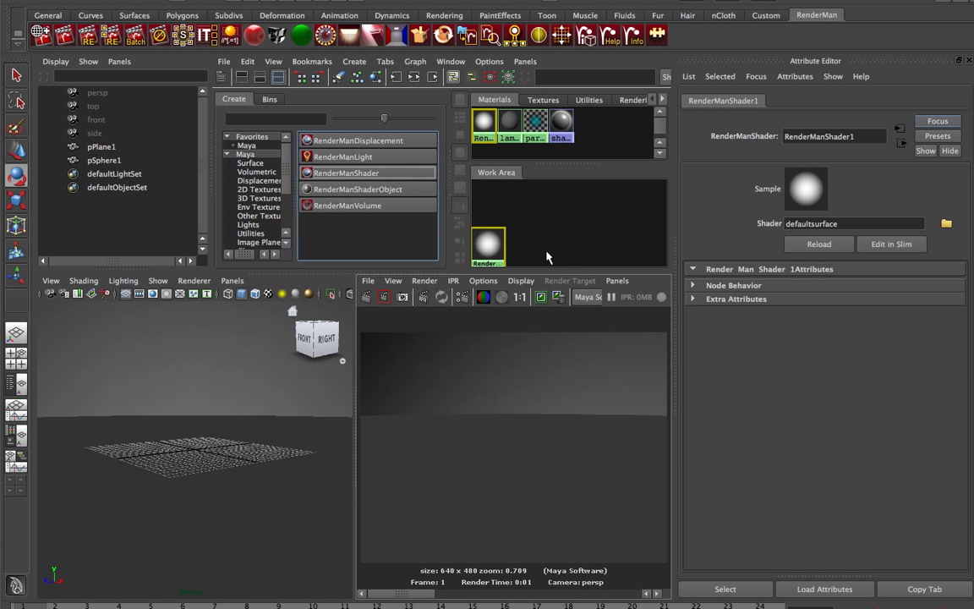
{"action": "left_click_drag", "start_coordinate": [488, 244], "coordinate": [516, 221]}
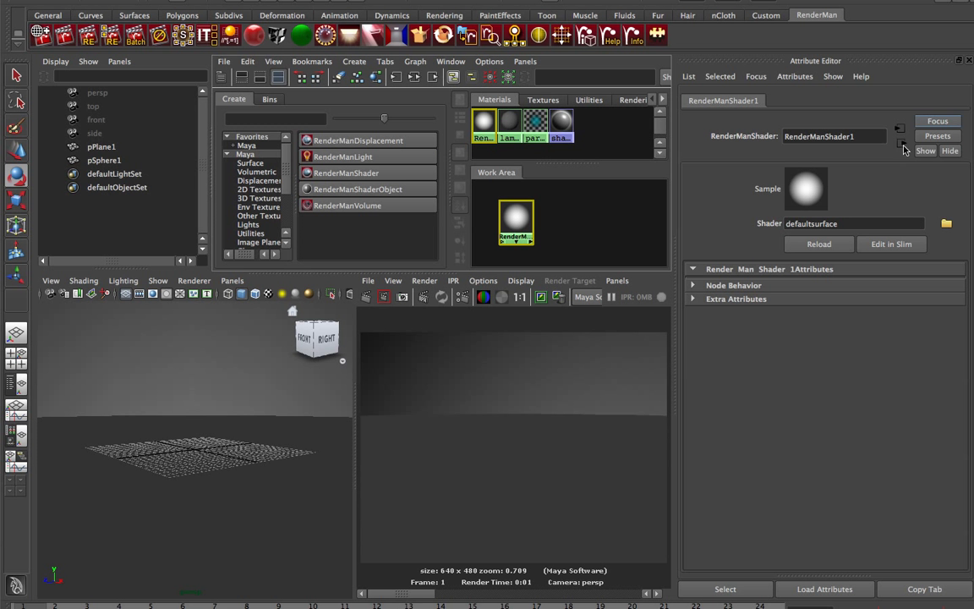
{"action": "left_click", "coordinate": [942, 221]}
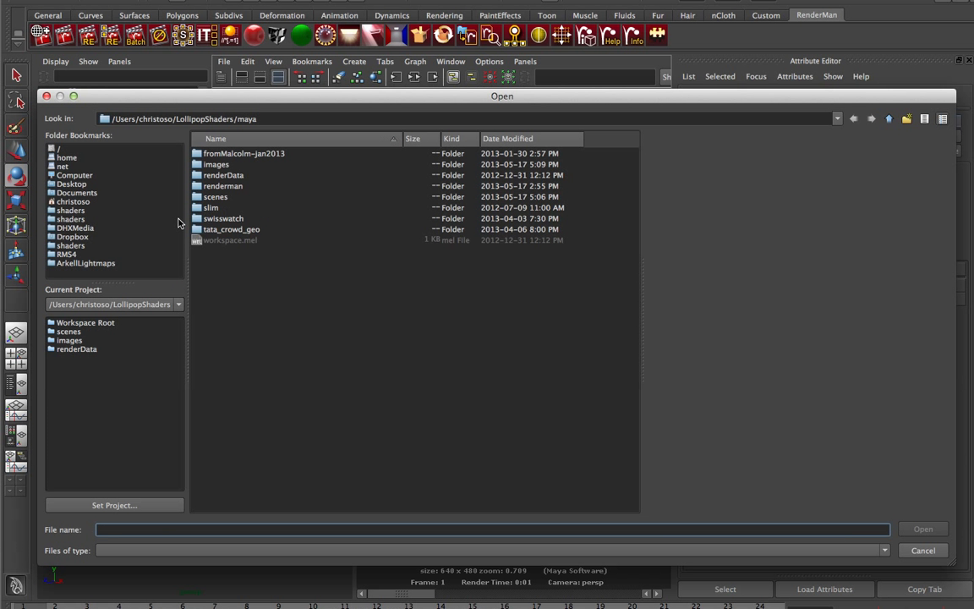
Step: Go to the ocean/proKit/shaders folder and sort files by Date Modified, newest first
{"action": "left_click", "coordinate": [101, 247]}
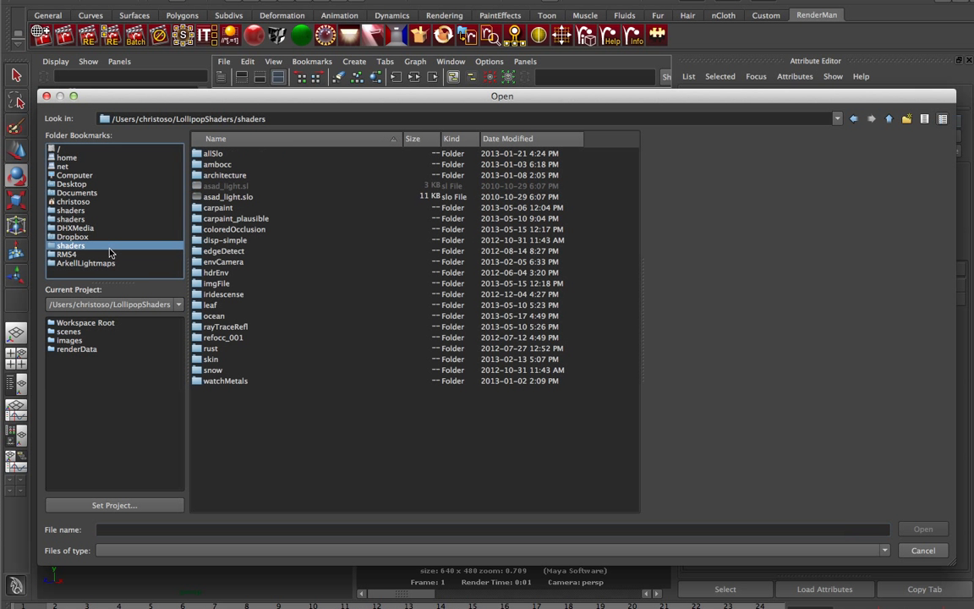
{"action": "double_click", "coordinate": [207, 316]}
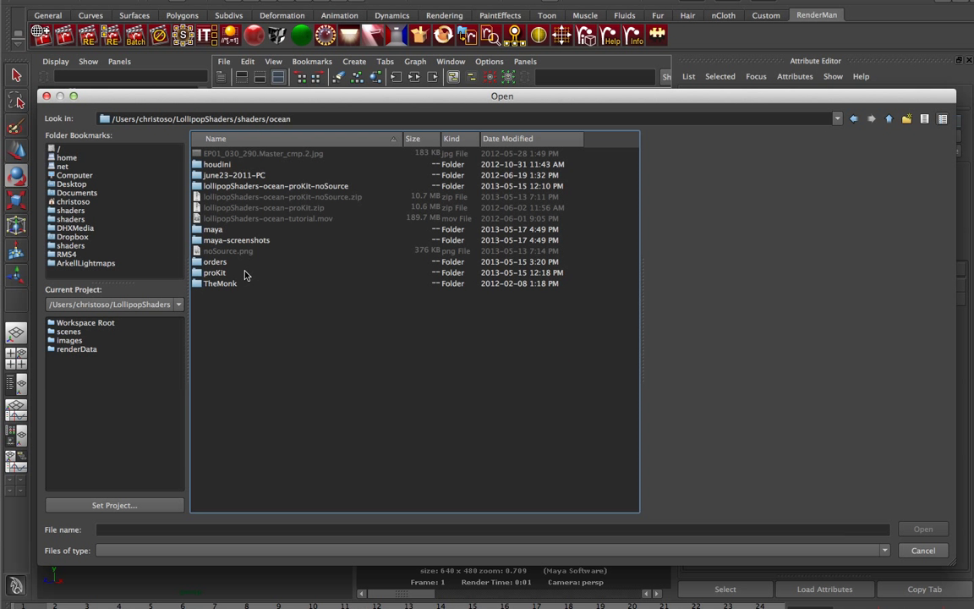
{"action": "double_click", "coordinate": [243, 274]}
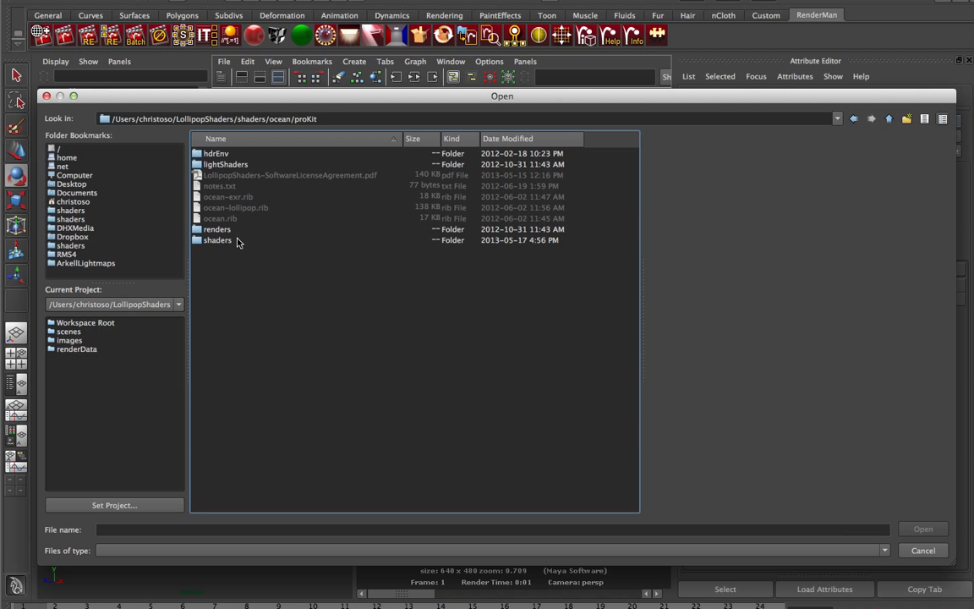
{"action": "double_click", "coordinate": [218, 241]}
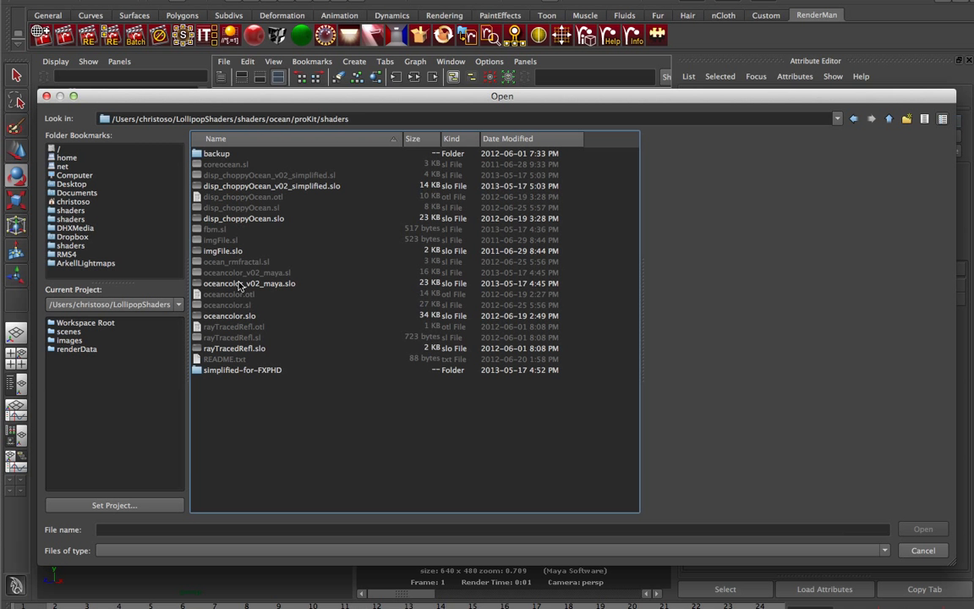
{"action": "left_click", "coordinate": [533, 140]}
{"action": "left_click", "coordinate": [535, 142]}
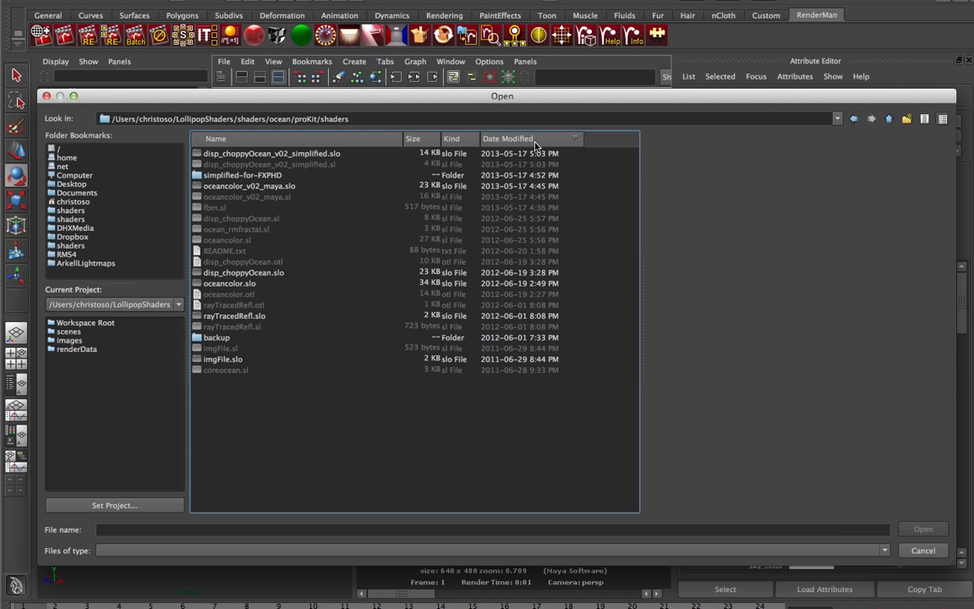
Step: Load and reload oceancolor_v02_maya.slo in RenderManShader1, then add a second RenderManShader node
{"action": "double_click", "coordinate": [278, 186]}
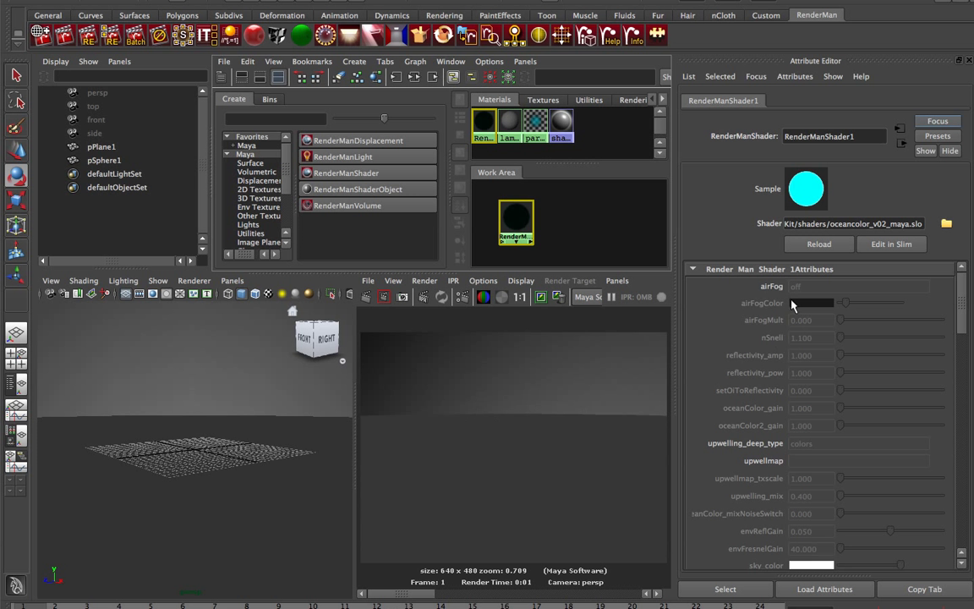
{"action": "left_click", "coordinate": [802, 250]}
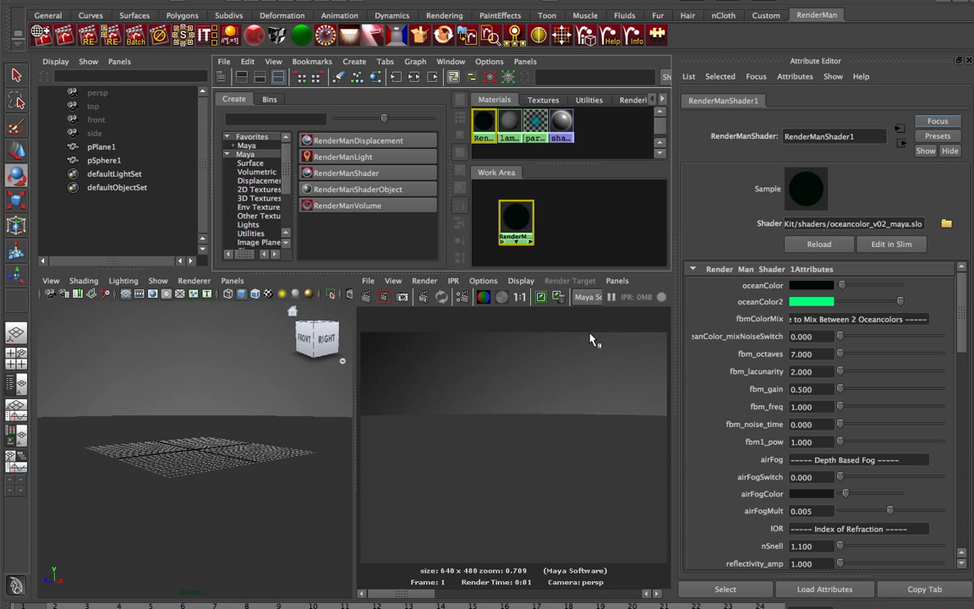
{"action": "left_click", "coordinate": [397, 173]}
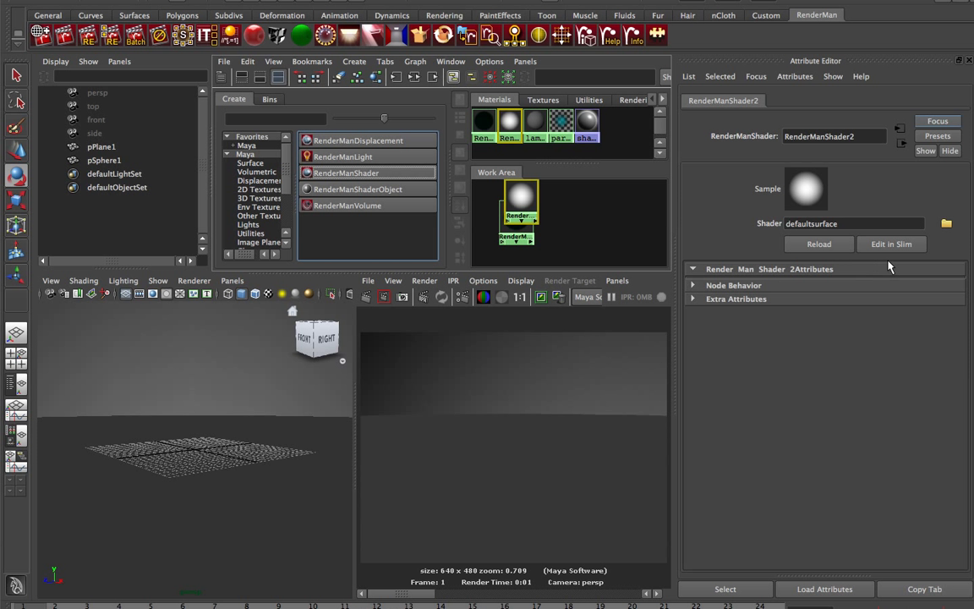
Step: Load imgFile.slo from ocean/proKit/shaders into RenderManShader2, then select pSphere1
{"action": "left_click", "coordinate": [946, 223]}
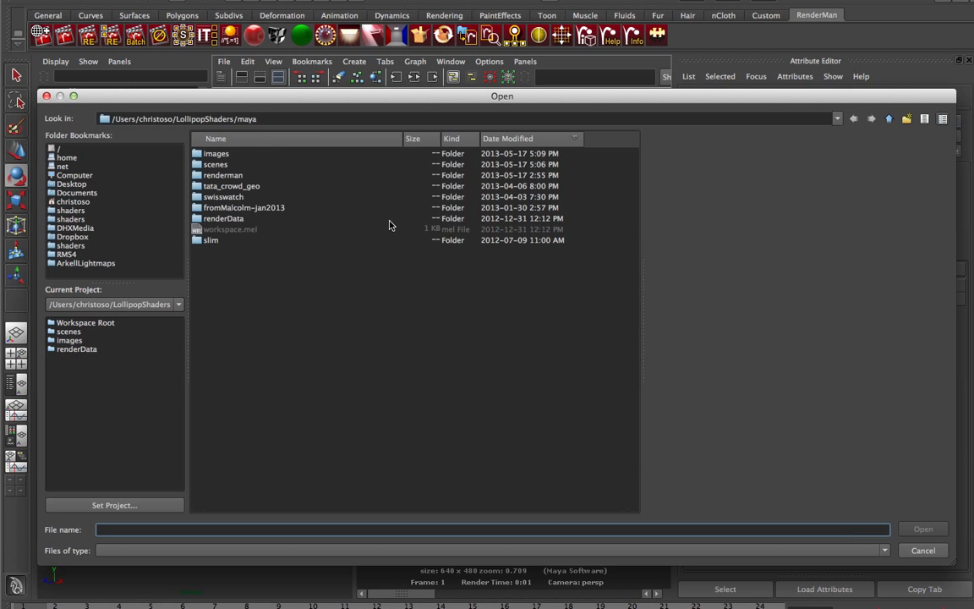
{"action": "left_click", "coordinate": [70, 245]}
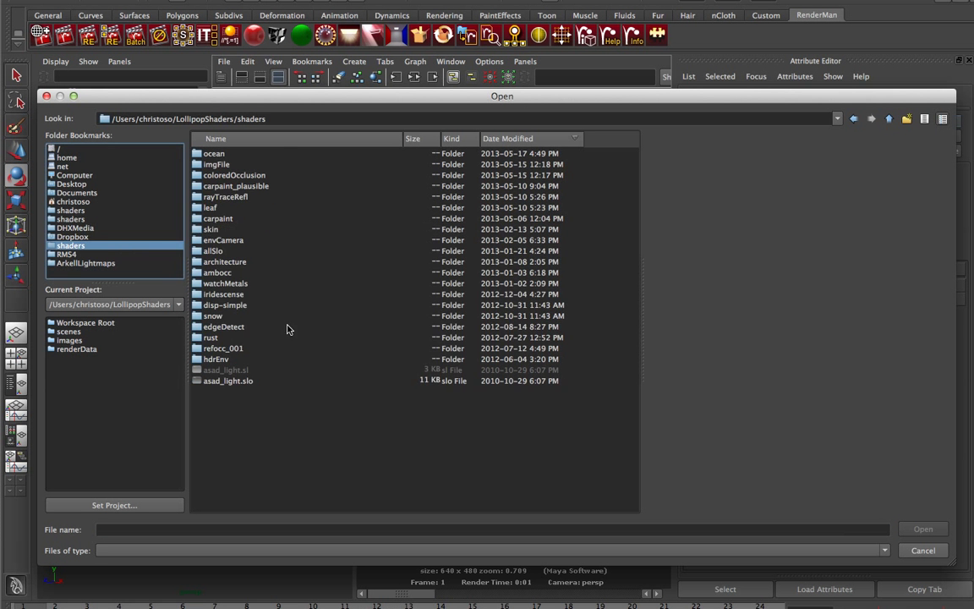
{"action": "double_click", "coordinate": [254, 279]}
{"action": "double_click", "coordinate": [222, 358]}
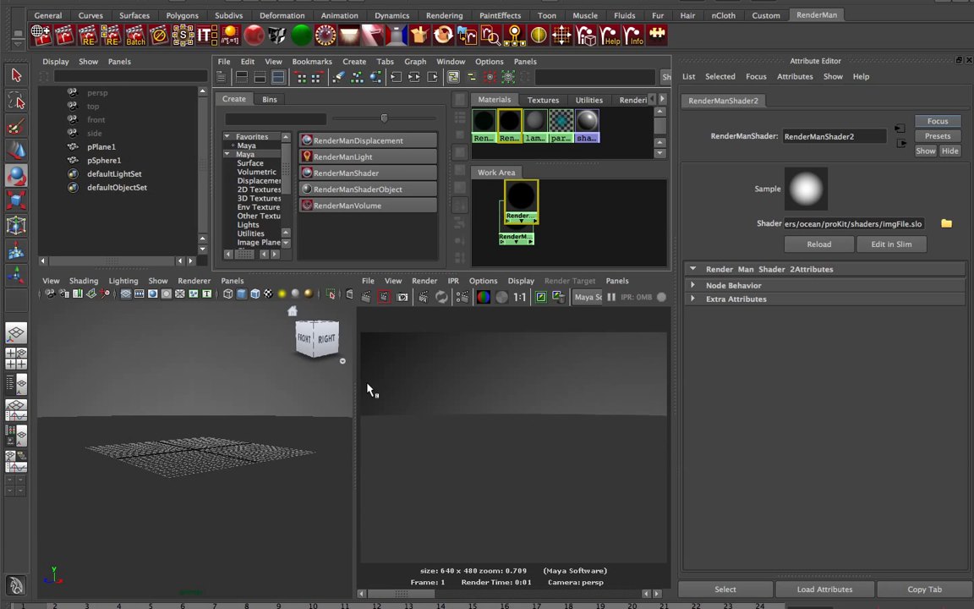
{"action": "left_click", "coordinate": [222, 314]}
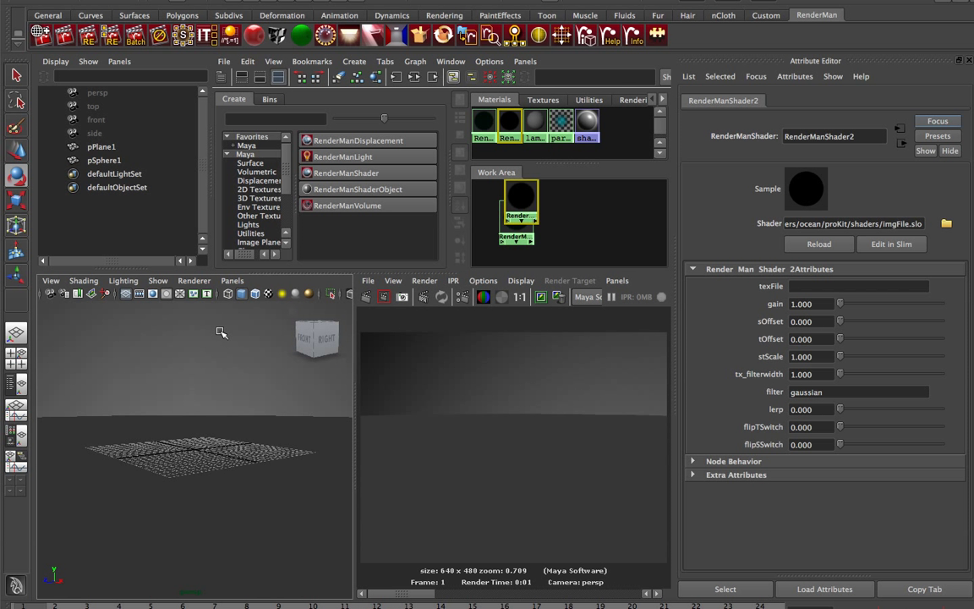
{"action": "left_click", "coordinate": [218, 332]}
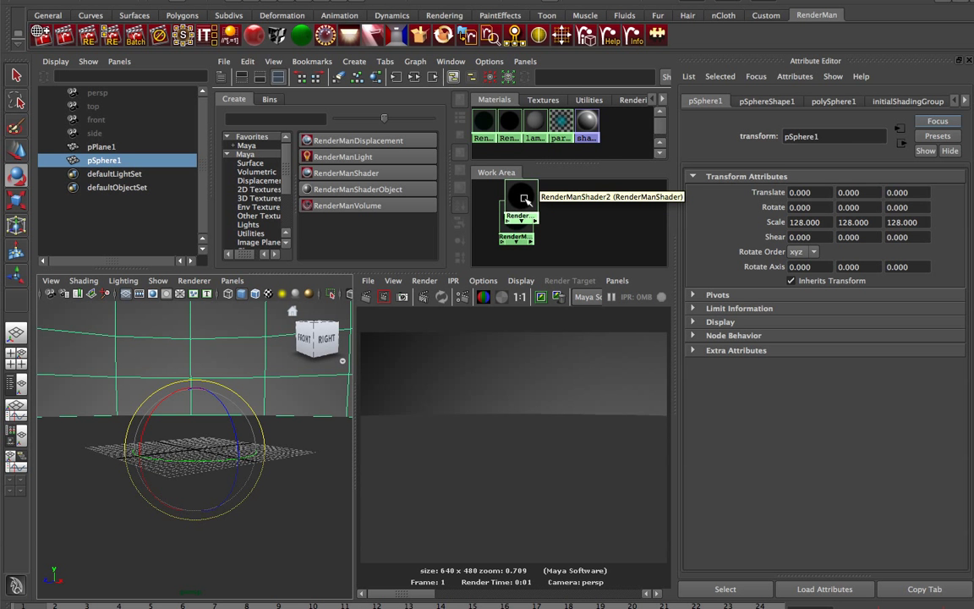
Step: Move the second shader node aside in the graph and rename it imgFile
{"action": "left_click_drag", "start_coordinate": [523, 199], "coordinate": [564, 210]}
{"action": "middle_click_drag", "start_coordinate": [575, 218], "coordinate": [576, 212]}
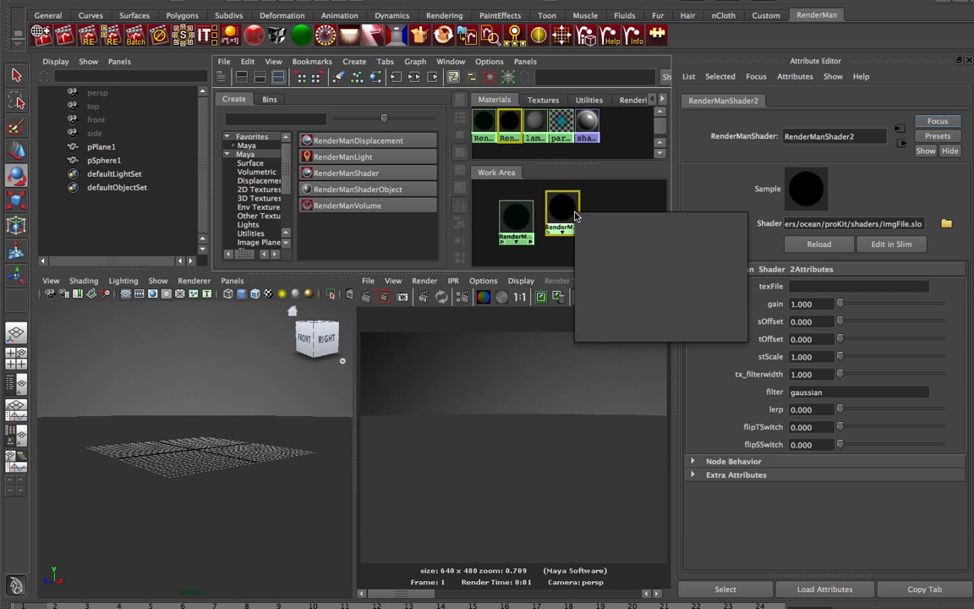
{"action": "key", "text": "Escape"}
{"action": "right_click_drag", "start_coordinate": [565, 212], "coordinate": [566, 187]}
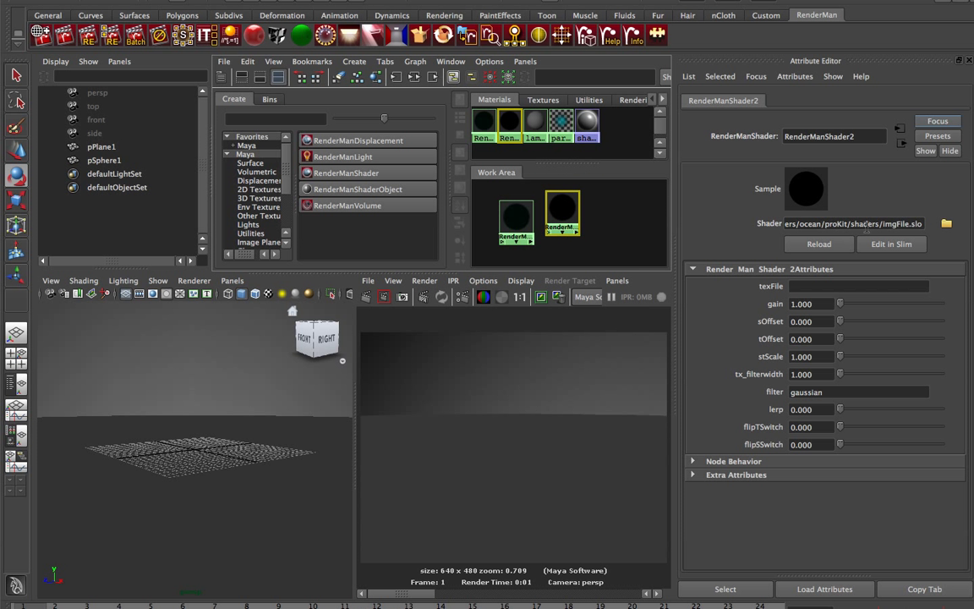
{"action": "double_click", "coordinate": [830, 138]}
{"action": "type", "text": "imgFile"}
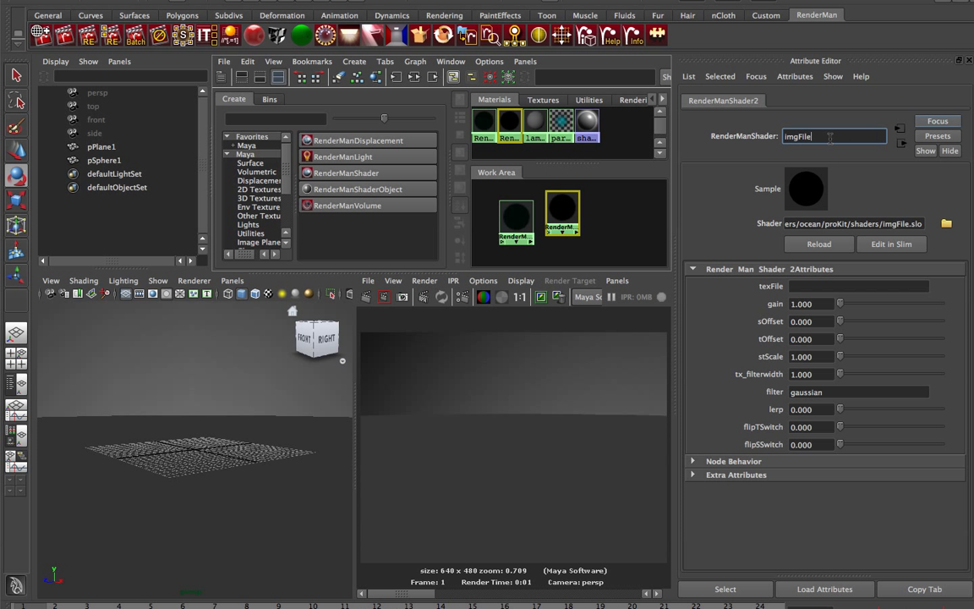
{"action": "key", "text": "Return"}
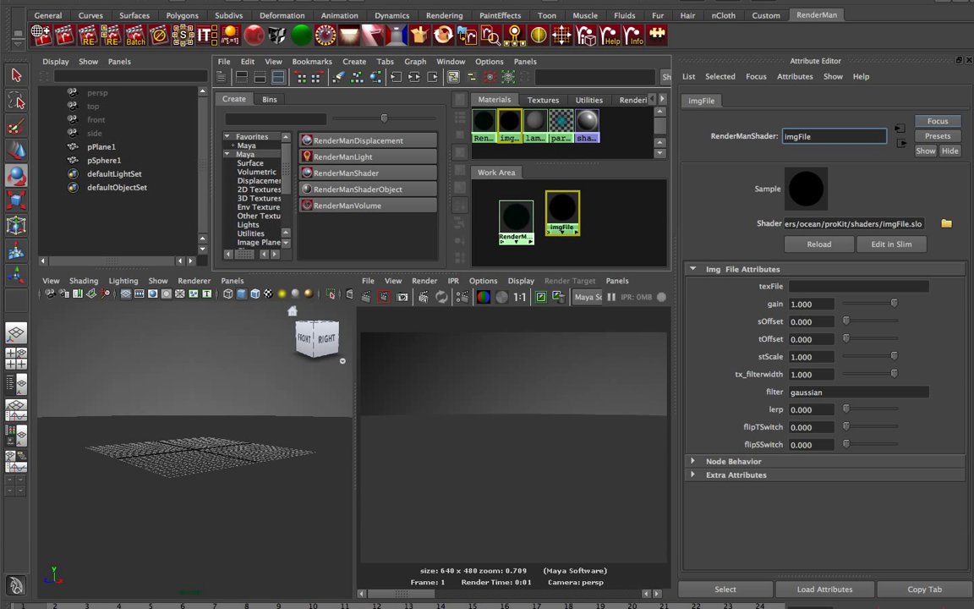
Step: Set imgFile's texFile to the Day_Dusk_1k_8bit.tex sky image path
{"action": "left_click", "coordinate": [823, 255]}
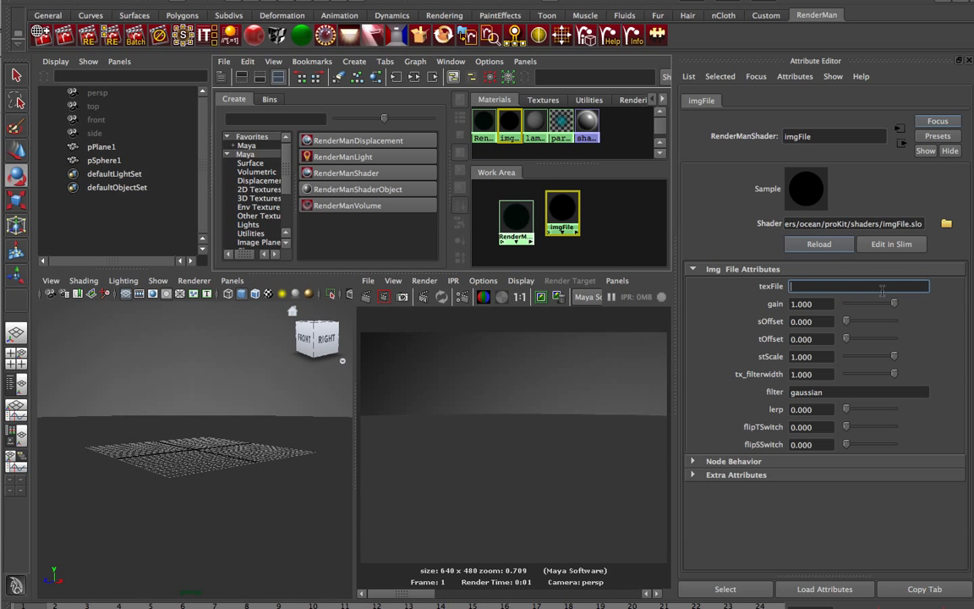
{"action": "key", "text": "ctrl+v"}
{"action": "key", "text": "Return"}
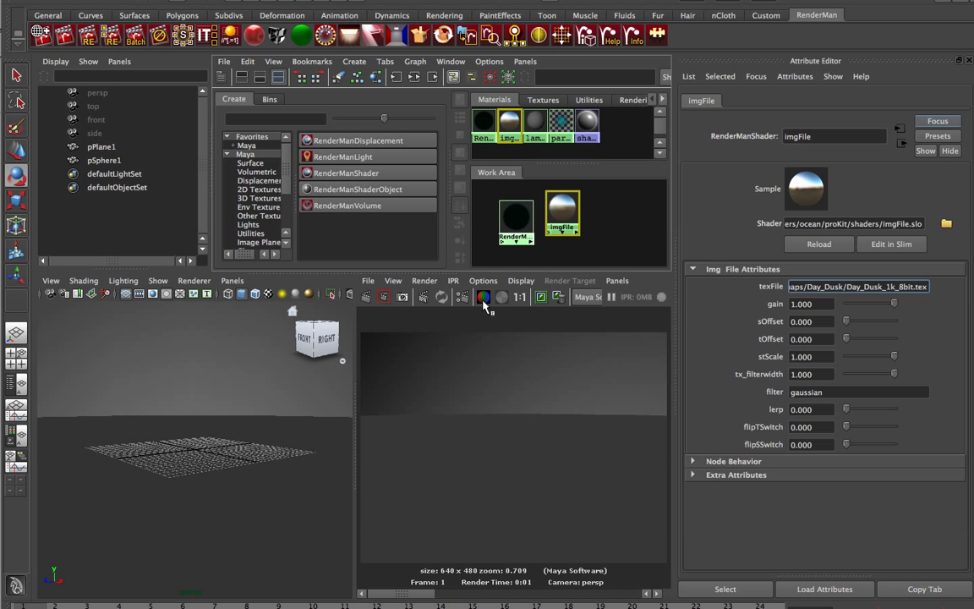
{"action": "left_click", "coordinate": [516, 218]}
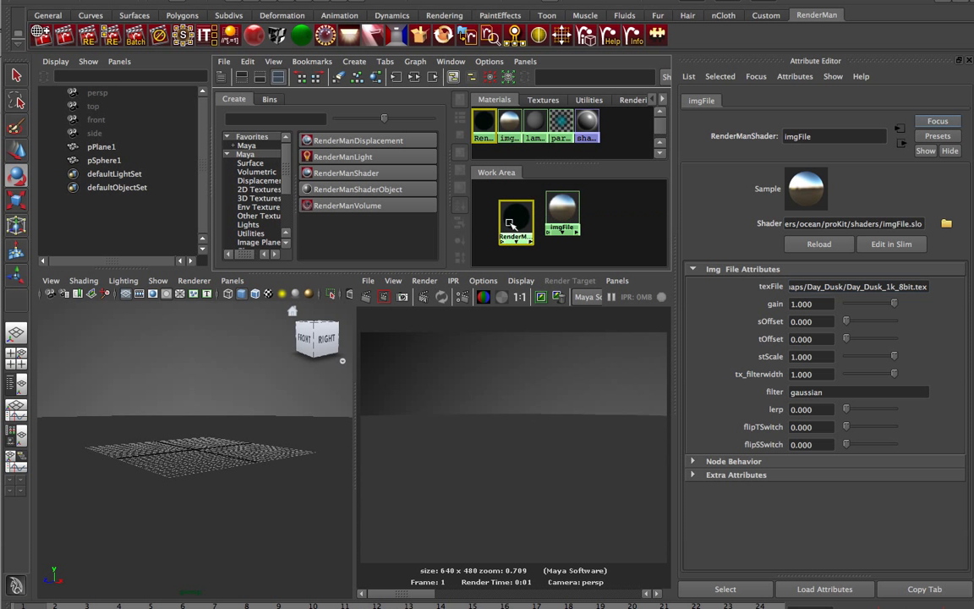
Step: Rename the first shader to oceancolor
{"action": "double_click", "coordinate": [846, 136]}
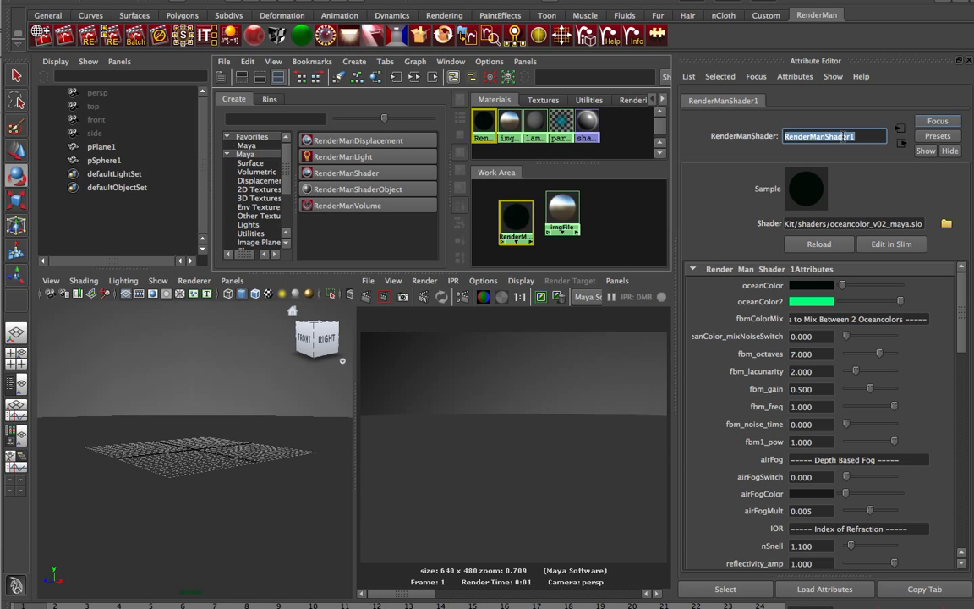
{"action": "type", "text": "oceancolor"}
{"action": "key", "text": "Return"}
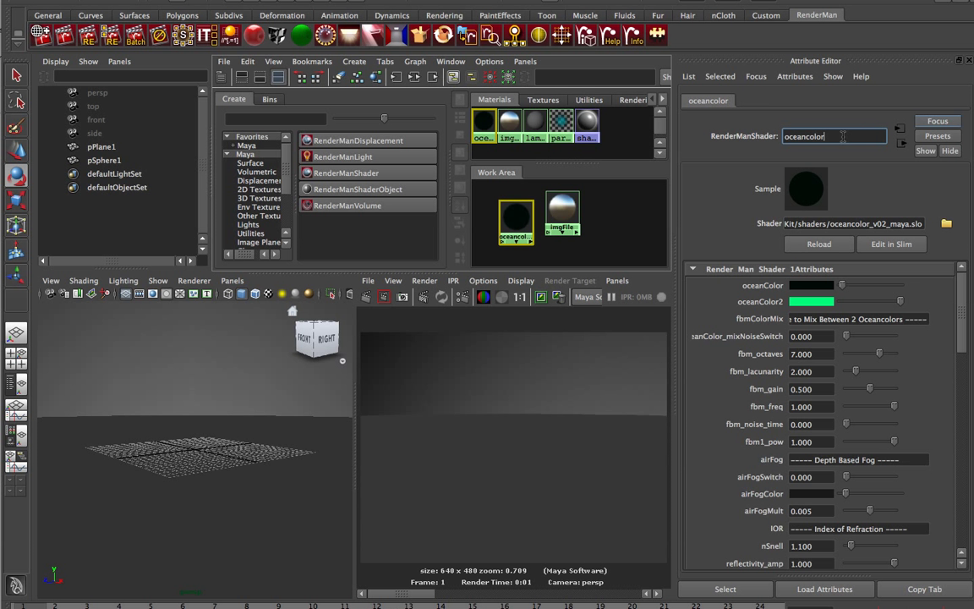
Step: Assign oceancolor to pPlane1 and graph the plane's shading network in the work area
{"action": "left_click", "coordinate": [230, 444]}
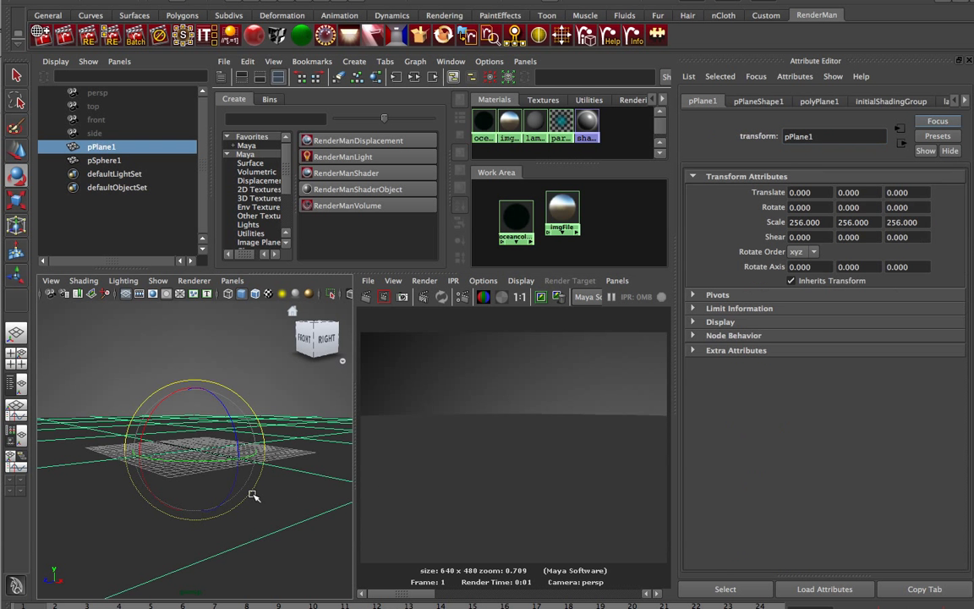
{"action": "right_click", "coordinate": [516, 217]}
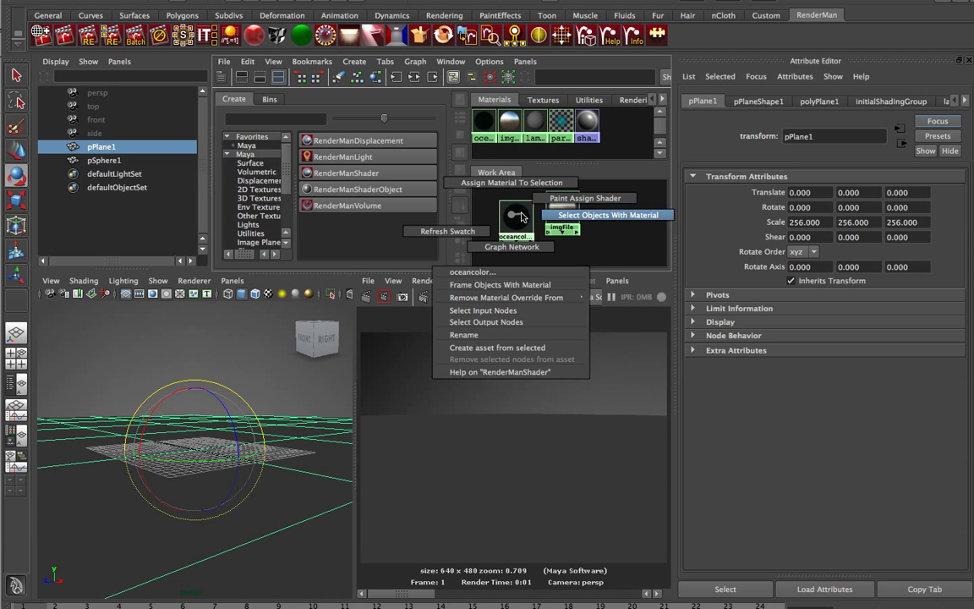
{"action": "left_click", "coordinate": [507, 182]}
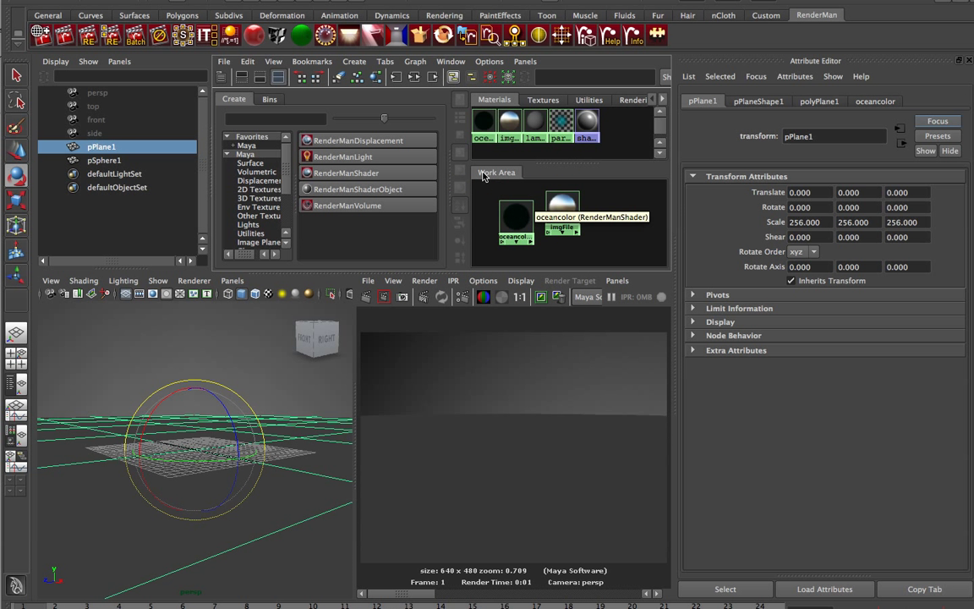
{"action": "left_click", "coordinate": [413, 77]}
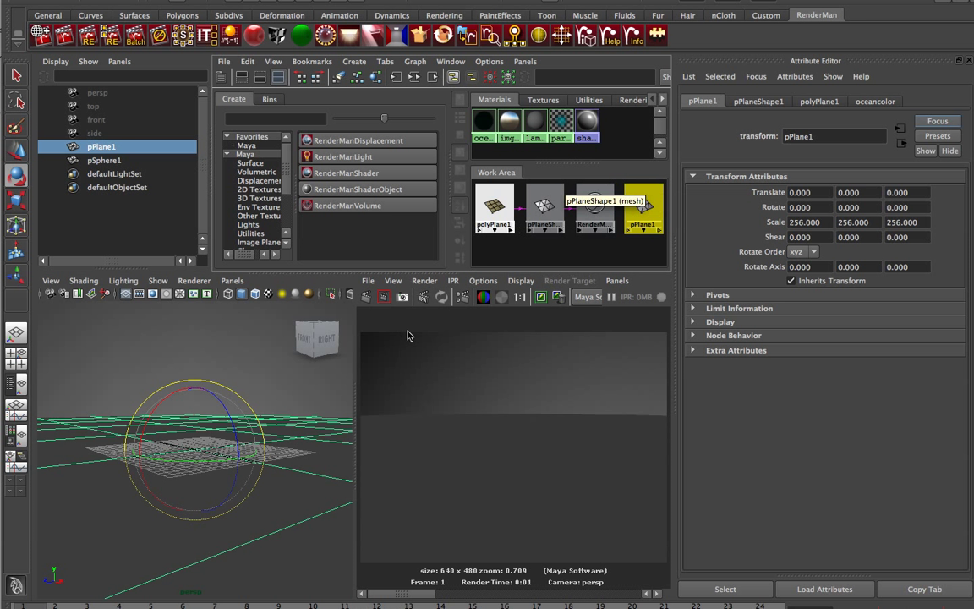
{"action": "left_click", "coordinate": [596, 212]}
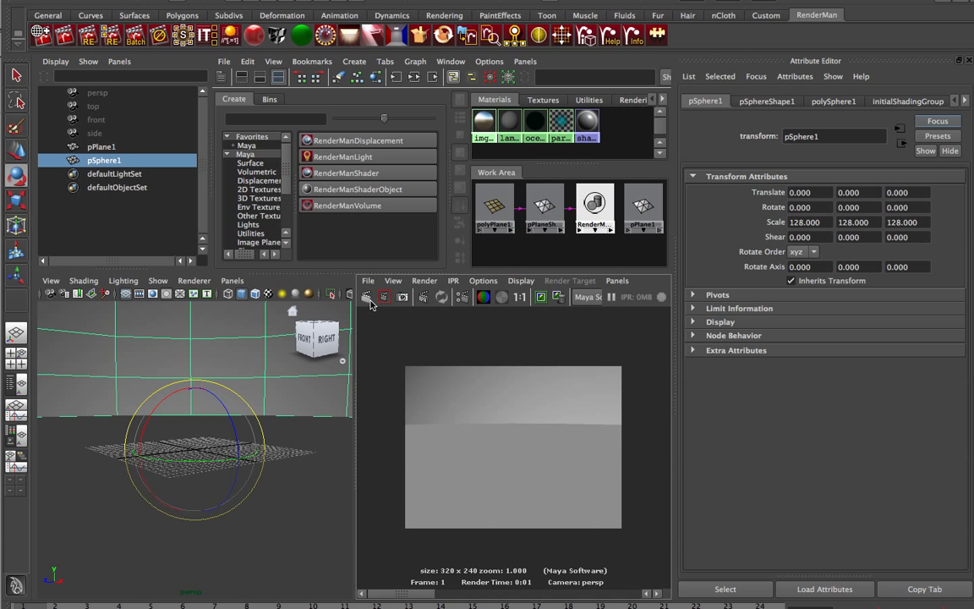
Step: Switch the Render View renderer to RenderMan and render the scene
{"action": "left_click", "coordinate": [594, 299]}
{"action": "left_click", "coordinate": [594, 346]}
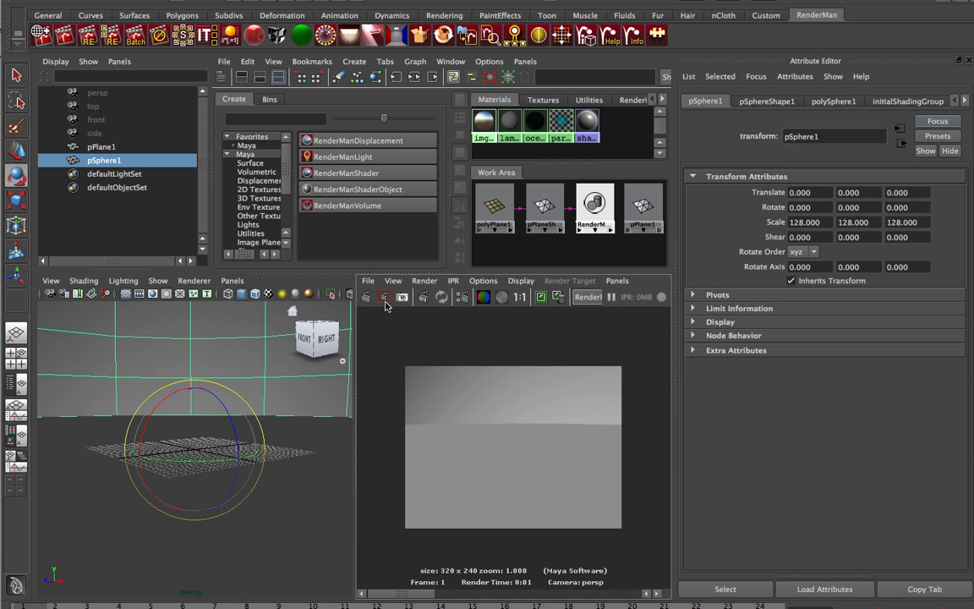
{"action": "left_click", "coordinate": [366, 297]}
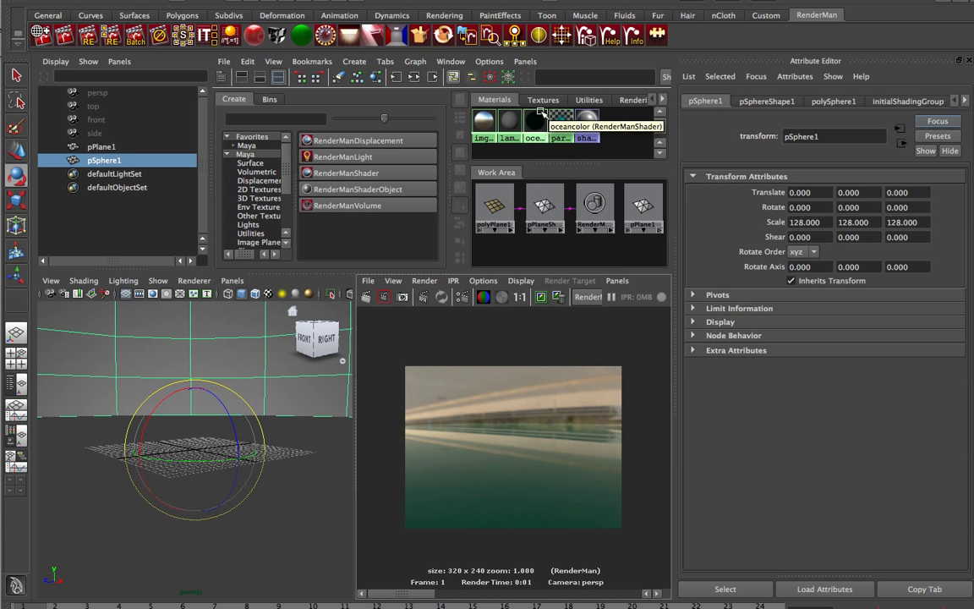
Step: Set the sky imgFile shader's flipTSwitch to 1 and re-render to show upright clouds
{"action": "left_click", "coordinate": [484, 123]}
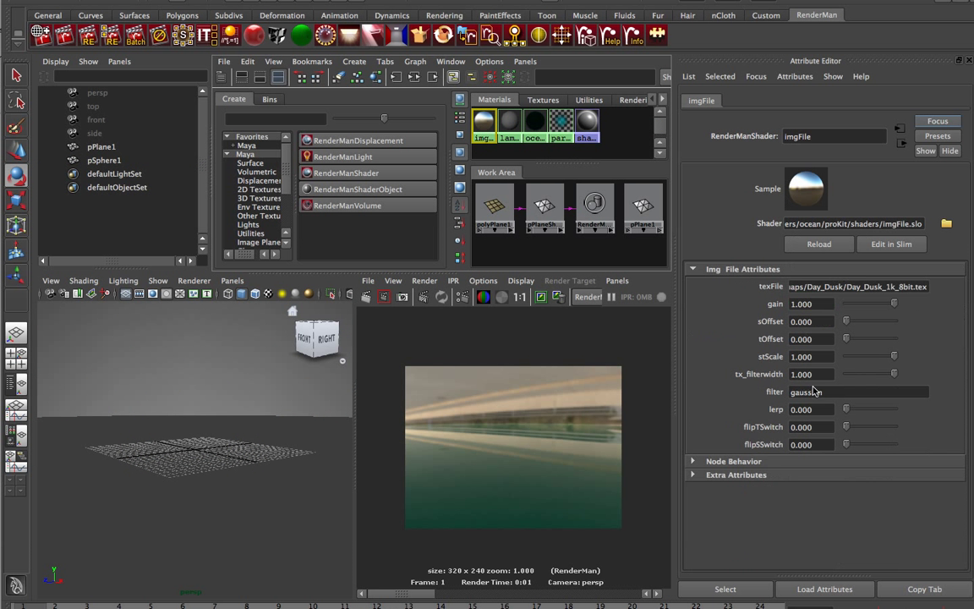
{"action": "left_click", "coordinate": [814, 426]}
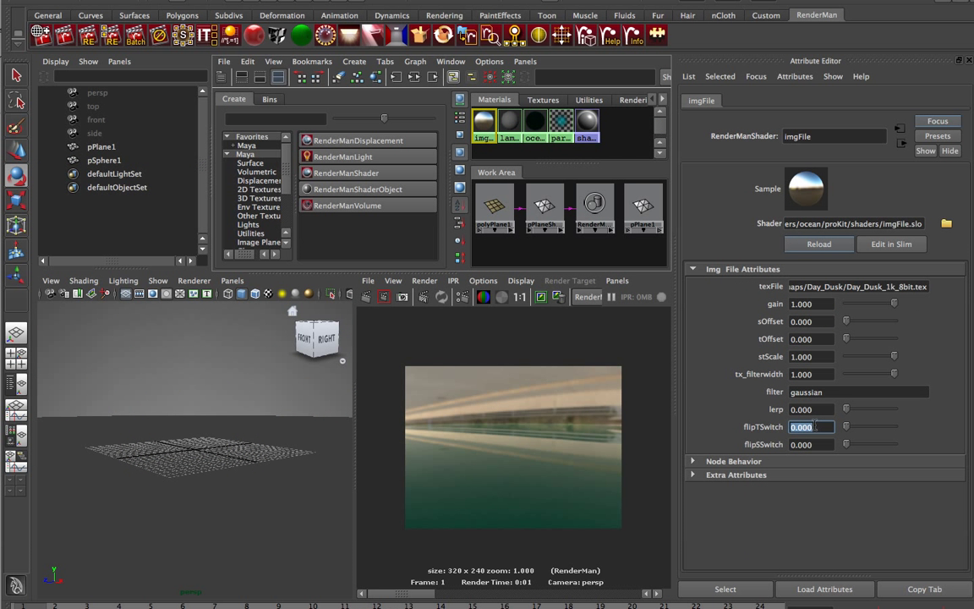
{"action": "type", "text": "1"}
{"action": "key", "text": "Return"}
{"action": "left_click", "coordinate": [365, 297]}
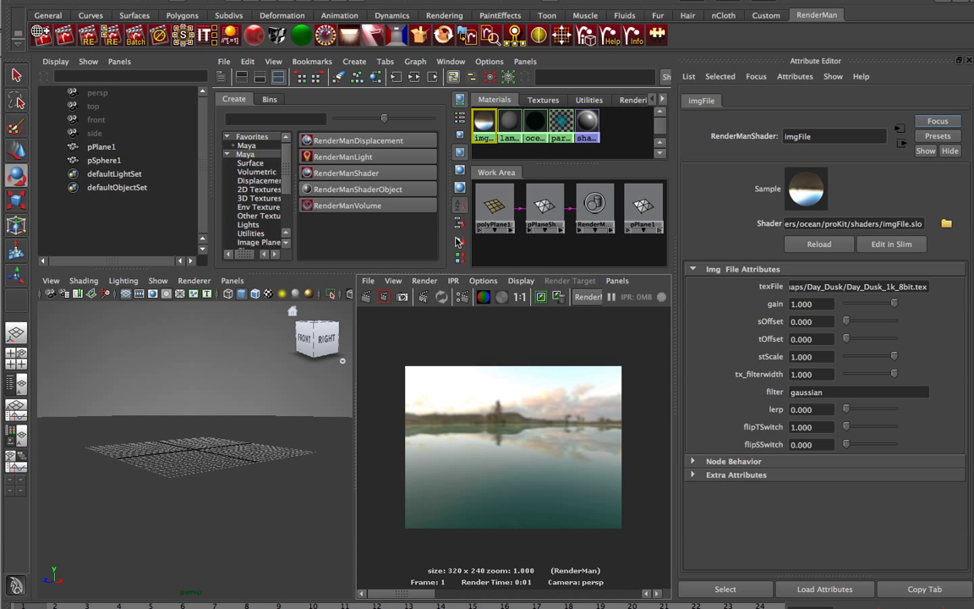
{"action": "left_click_drag", "start_coordinate": [451, 203], "coordinate": [222, 203]}
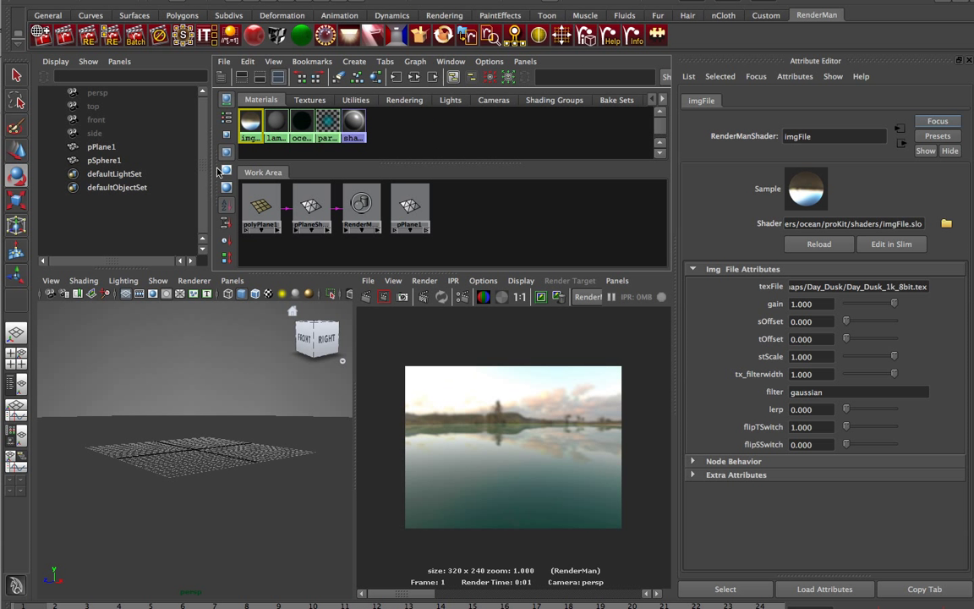
Step: Create a RenderMan shader loaded with disp_choppyOcean_v02_simplified.slo and maximize the Hypershade
{"action": "left_click_drag", "start_coordinate": [213, 154], "coordinate": [405, 179]}
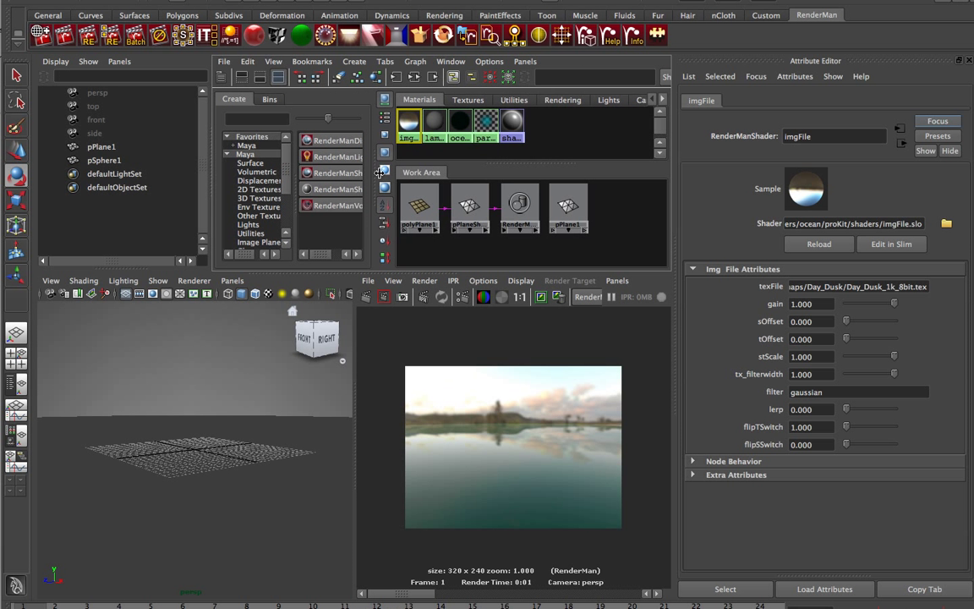
{"action": "left_click", "coordinate": [385, 181]}
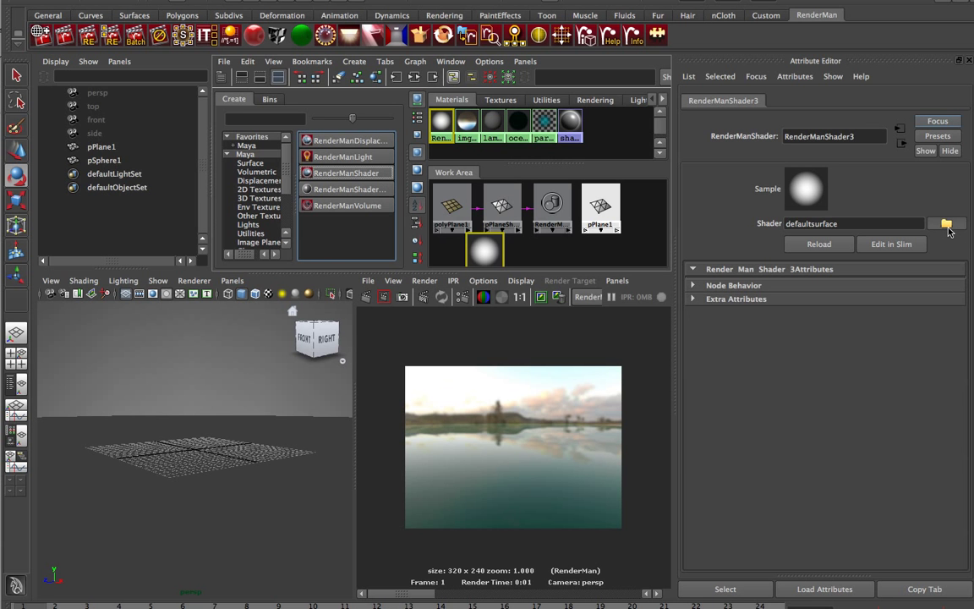
{"action": "left_click", "coordinate": [946, 225]}
{"action": "double_click", "coordinate": [227, 155]}
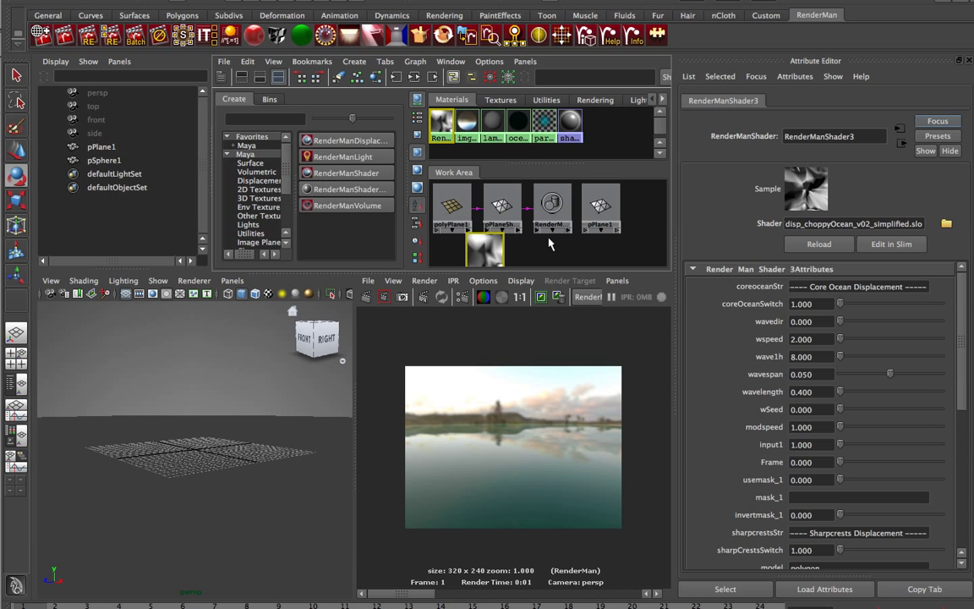
{"action": "left_click", "coordinate": [529, 246]}
{"action": "key", "text": "space"}
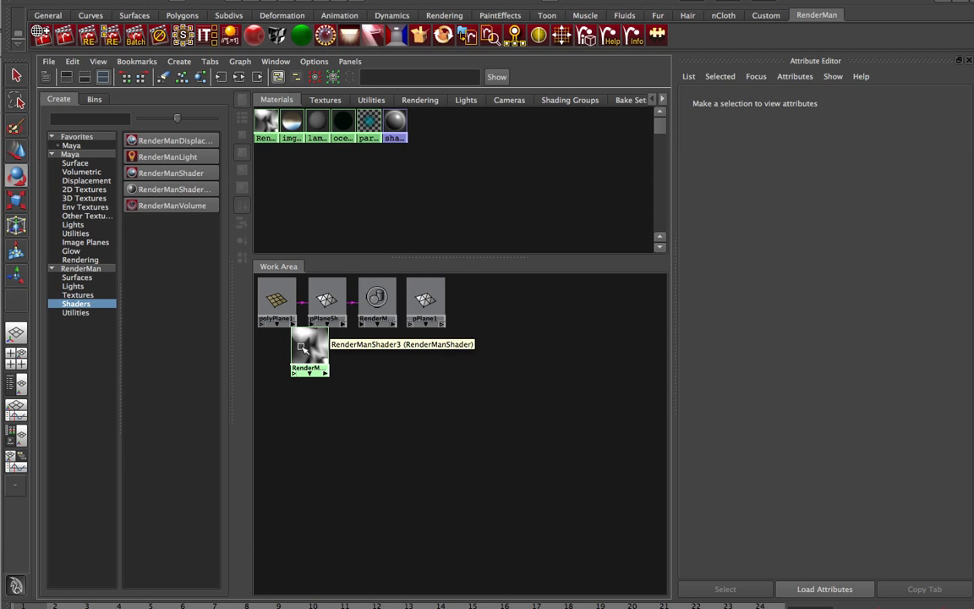
Step: Rename the new displacement shader RenderManShader3 to disp_choppy_ocean
{"action": "left_click_drag", "start_coordinate": [313, 349], "coordinate": [314, 402]}
{"action": "left_click", "coordinate": [385, 316]}
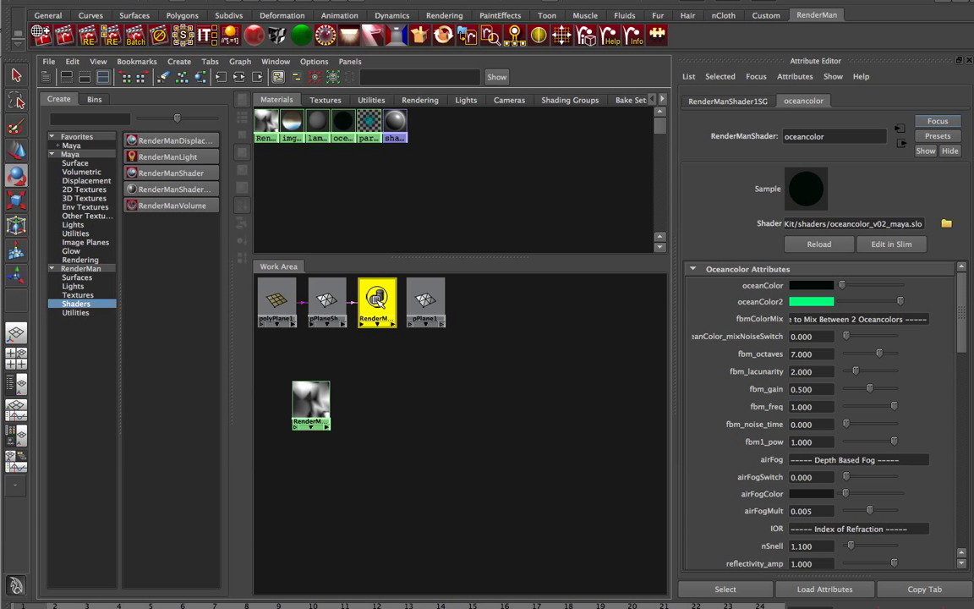
{"action": "left_click", "coordinate": [309, 406]}
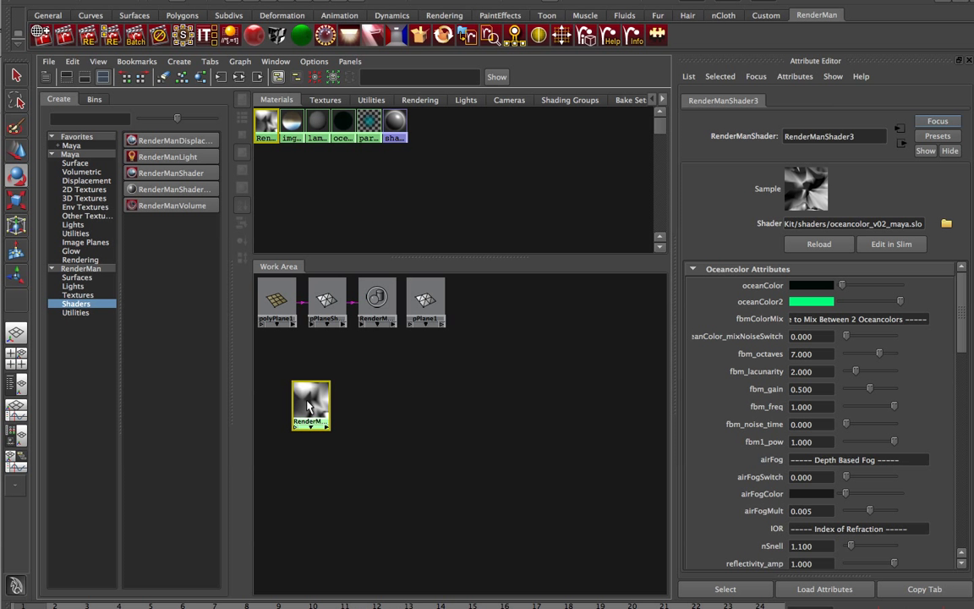
{"action": "double_click", "coordinate": [811, 137]}
{"action": "type", "text": "disp_choppy_"}
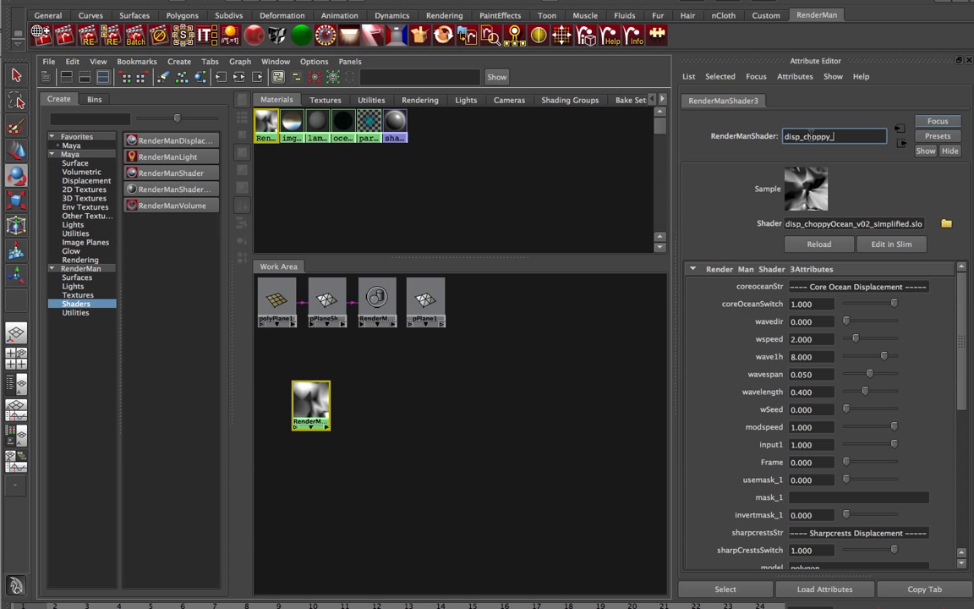
{"action": "key", "text": "Return"}
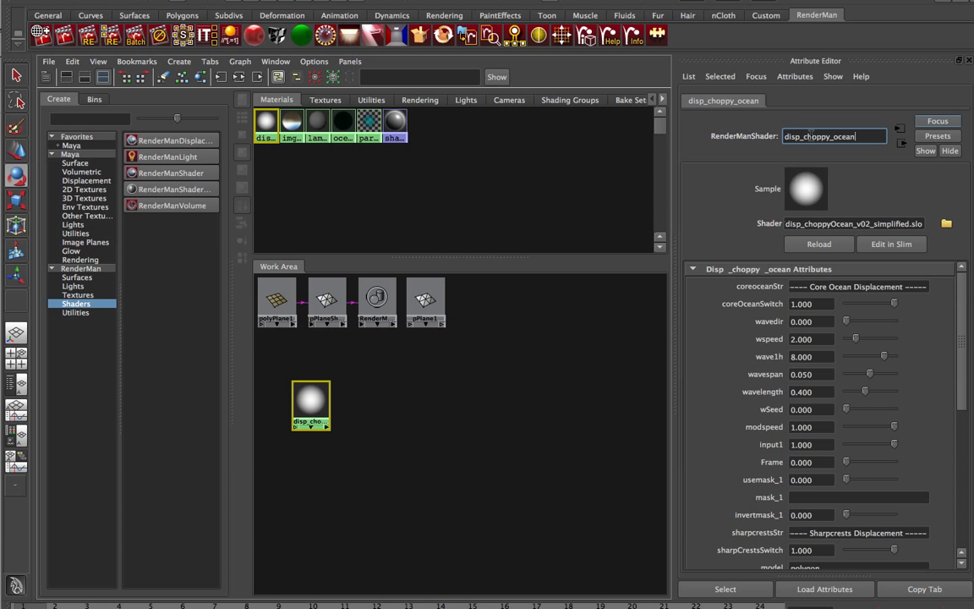
Step: Show the attributes of the ocean's RenderManShader1SG shading group
{"action": "left_click", "coordinate": [377, 300]}
{"action": "left_click", "coordinate": [563, 100]}
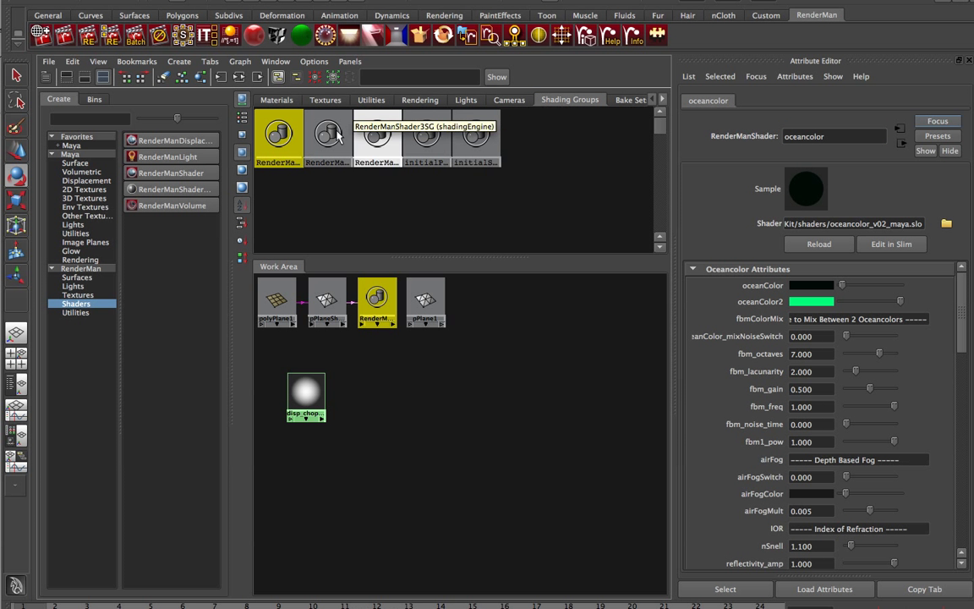
{"action": "left_click", "coordinate": [272, 137]}
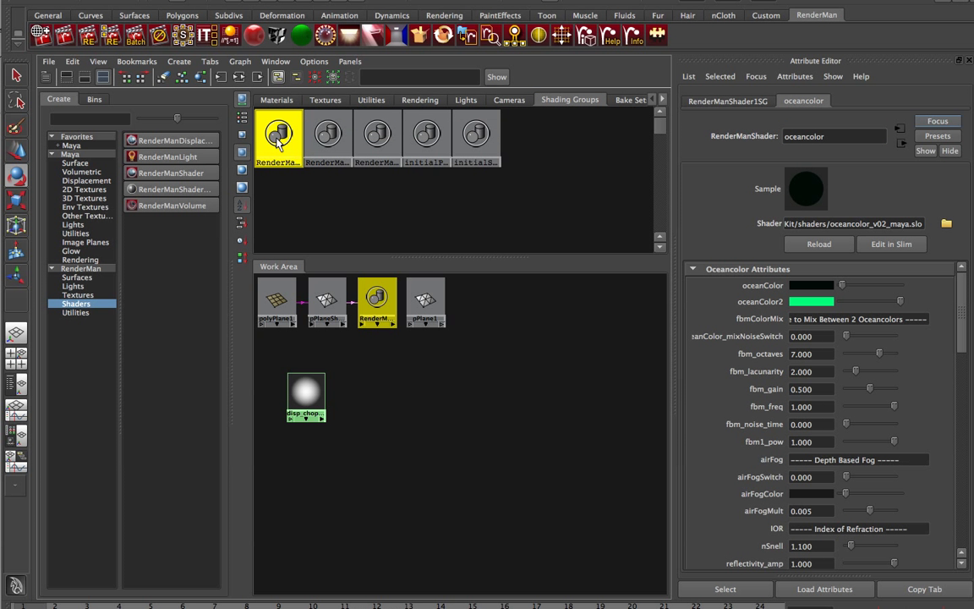
{"action": "left_click", "coordinate": [735, 100]}
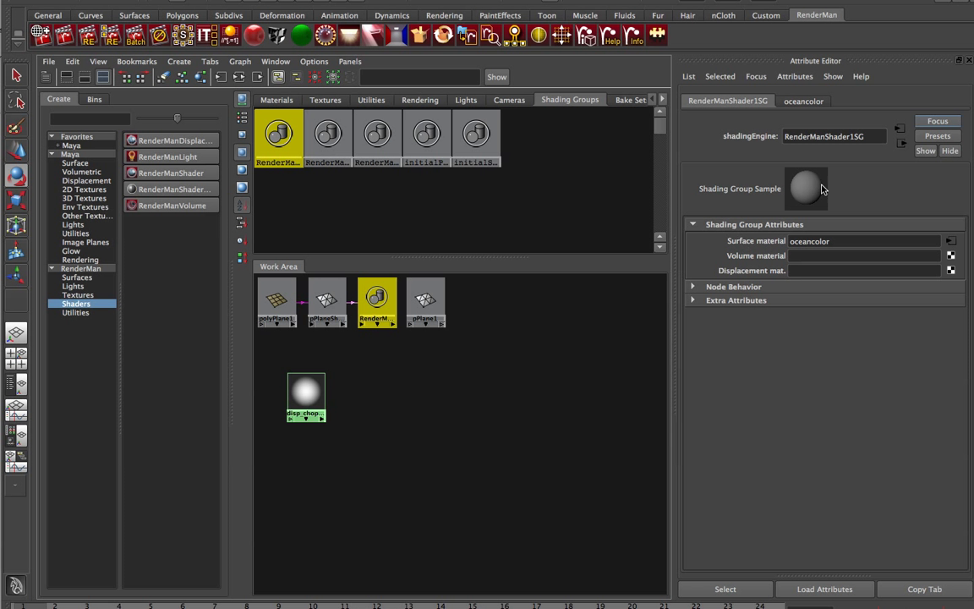
Step: Connect disp_choppy_ocean to RenderManShader1SG's displacement and graph its input/output connections
{"action": "mouse_move", "coordinate": [296, 391]}
{"action": "middle_mouse_down"}
{"action": "mouse_move", "coordinate": [949, 256]}
{"action": "mouse_move", "coordinate": [859, 270]}
{"action": "middle_mouse_up"}
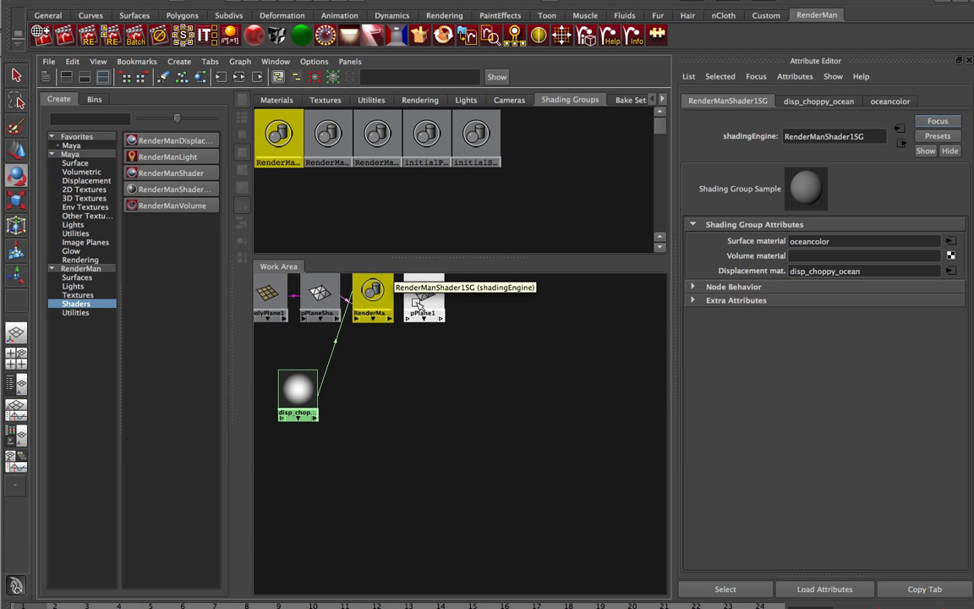
{"action": "left_click_drag", "start_coordinate": [423, 296], "coordinate": [554, 342]}
{"action": "left_click_drag", "start_coordinate": [373, 294], "coordinate": [463, 355]}
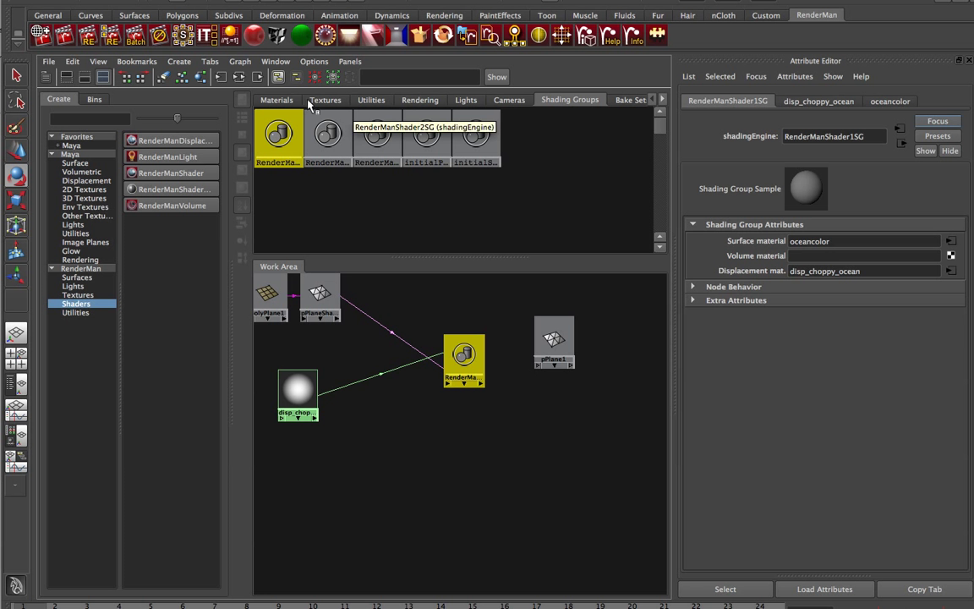
{"action": "left_click", "coordinate": [238, 77]}
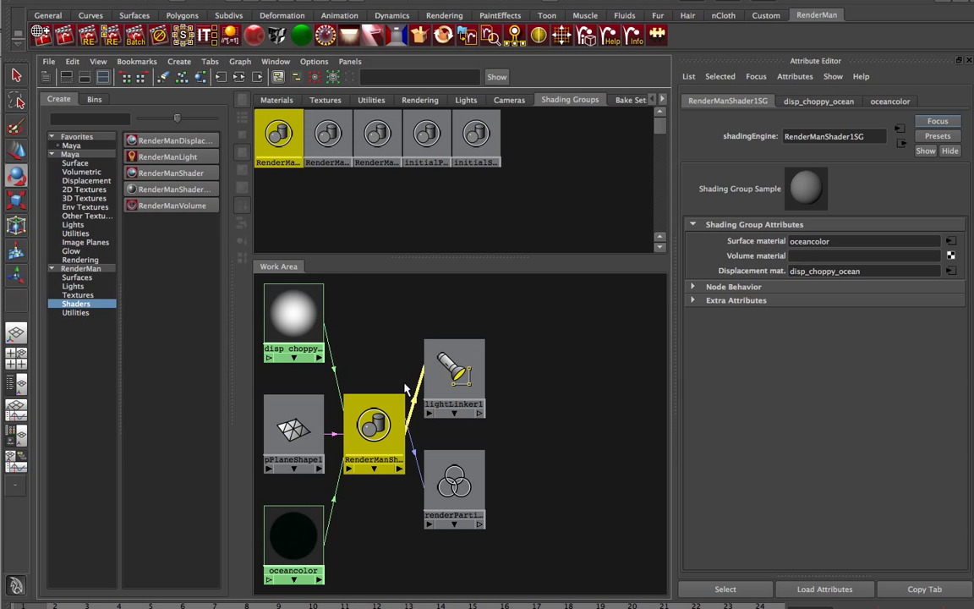
Step: Arrange the light linker, render partition, shading group, displacement and plane nodes neatly
{"action": "left_click_drag", "start_coordinate": [484, 359], "coordinate": [621, 332]}
{"action": "left_click_drag", "start_coordinate": [485, 504], "coordinate": [632, 496]}
{"action": "left_click_drag", "start_coordinate": [367, 443], "coordinate": [472, 433]}
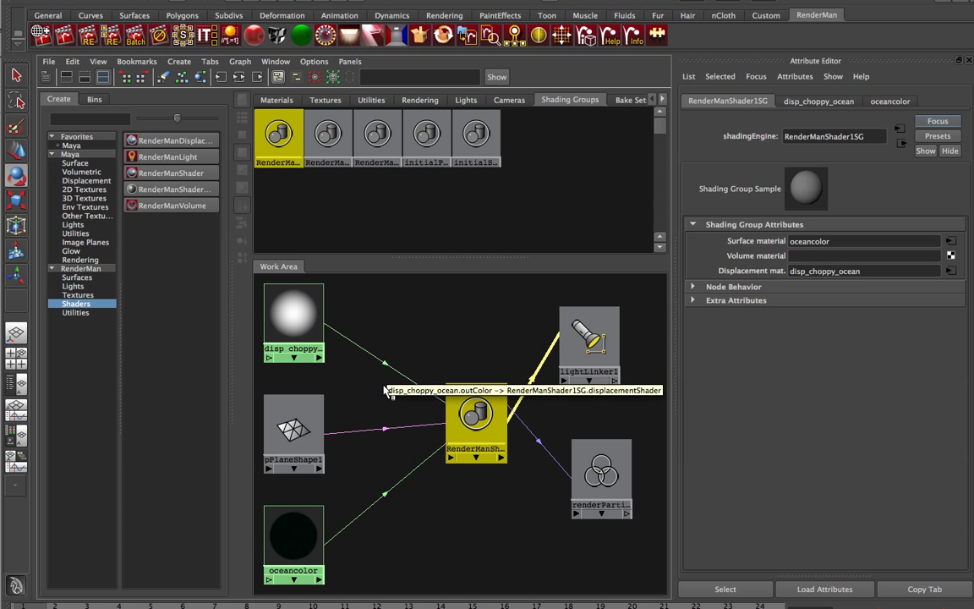
{"action": "left_click_drag", "start_coordinate": [301, 320], "coordinate": [321, 321]}
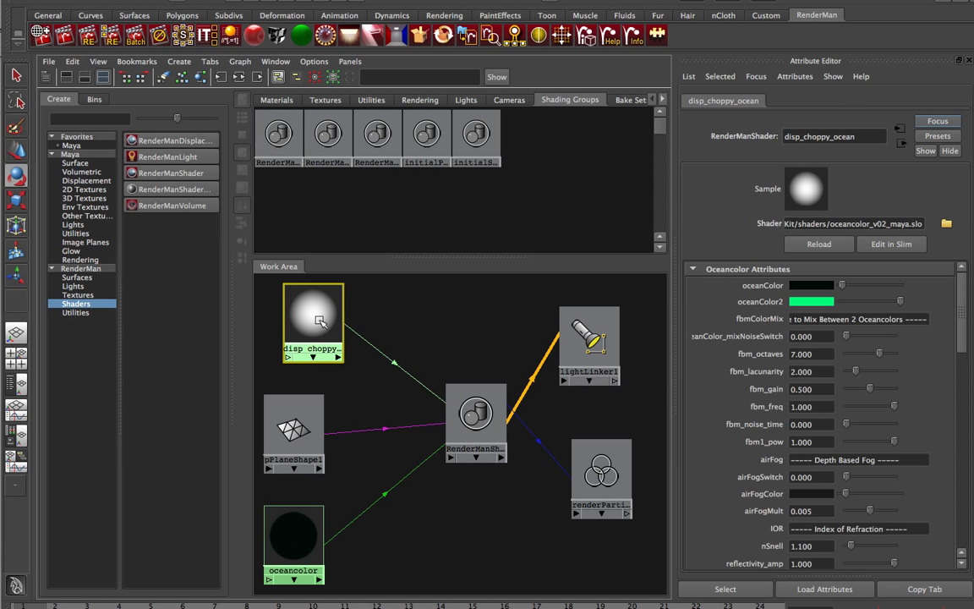
{"action": "left_click_drag", "start_coordinate": [237, 354], "coordinate": [293, 427]}
{"action": "left_click", "coordinate": [292, 558]}
{"action": "left_click", "coordinate": [454, 408]}
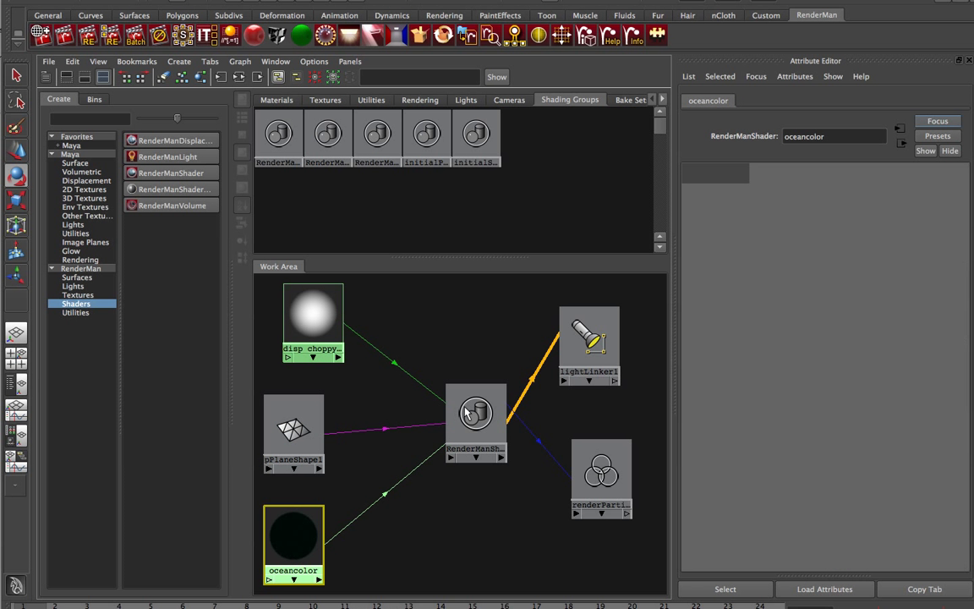
{"action": "left_click", "coordinate": [471, 347]}
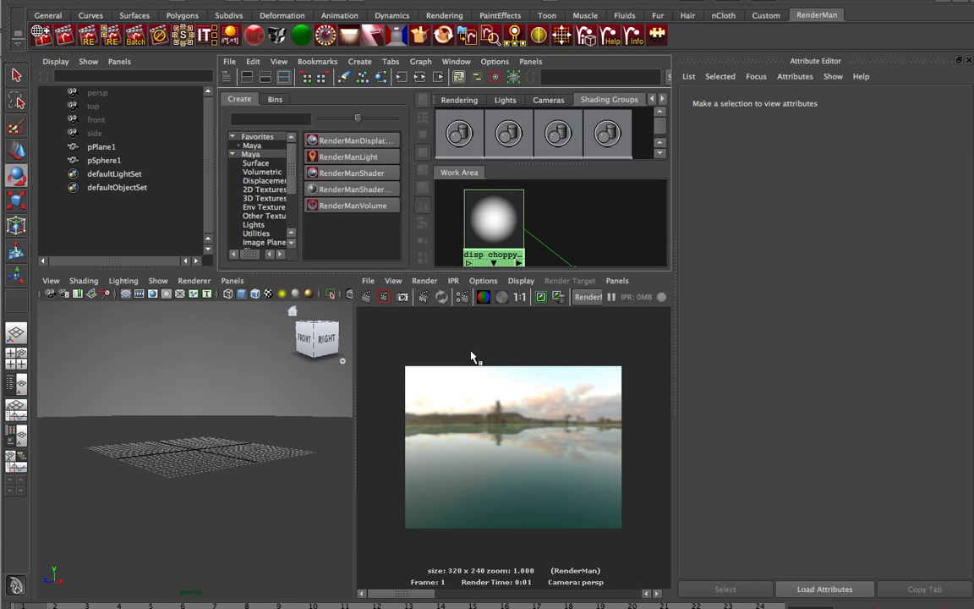
Step: Redo the render with displacement, then select disp_choppy_ocean and bring up its Attributes menu
{"action": "left_click", "coordinate": [368, 296]}
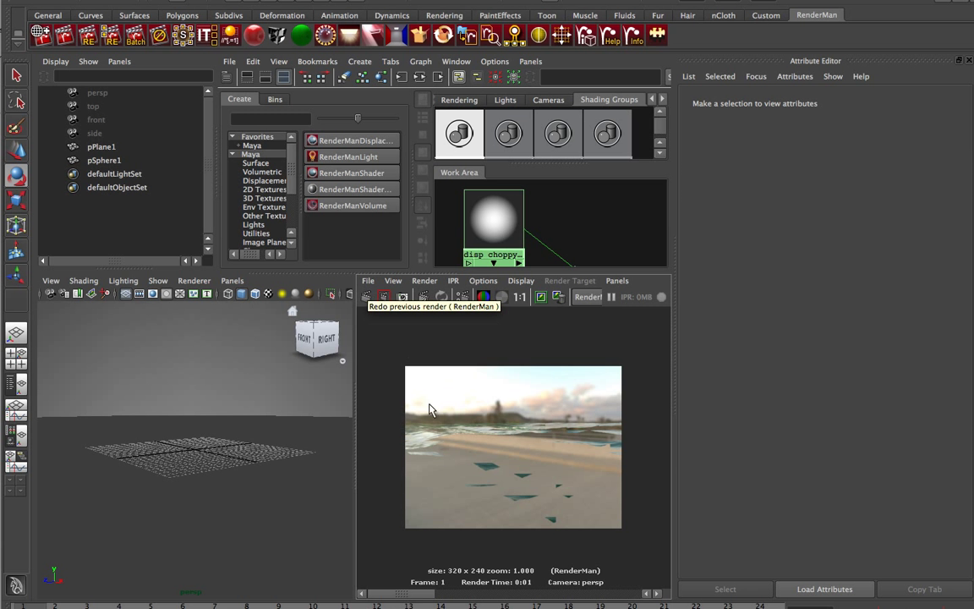
{"action": "left_click", "coordinate": [455, 210]}
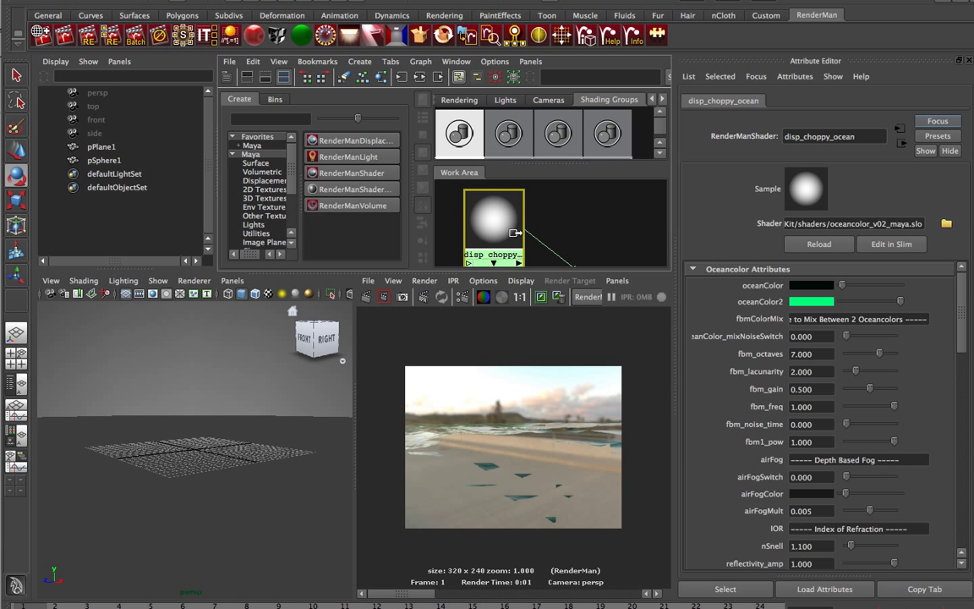
{"action": "left_click", "coordinate": [795, 76]}
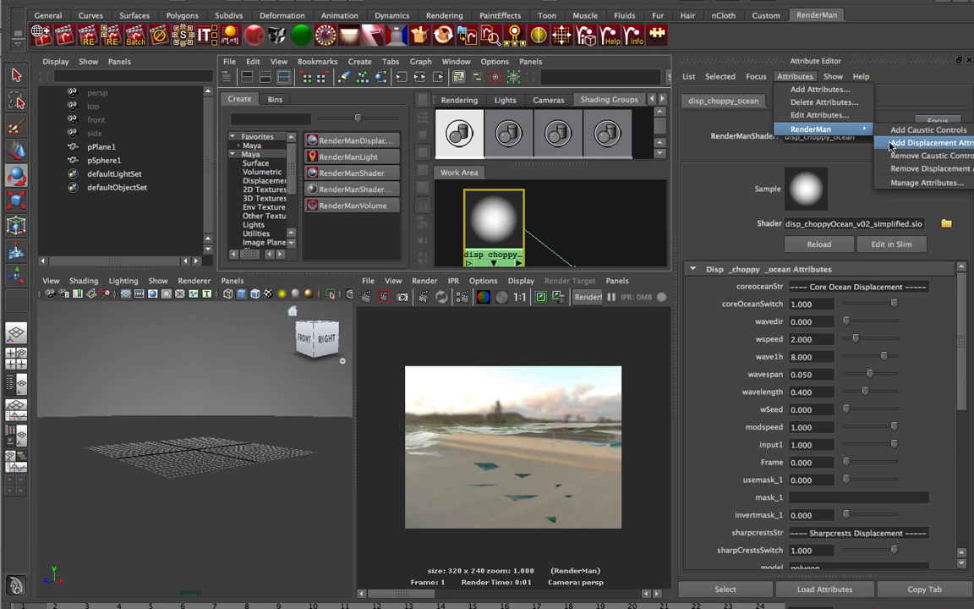
Step: Add displacement attributes to disp_choppy_ocean, set Displacement Bound to 1, and re-render
{"action": "left_click", "coordinate": [888, 144]}
{"action": "left_click", "coordinate": [801, 286]}
{"action": "type", "text": "1"}
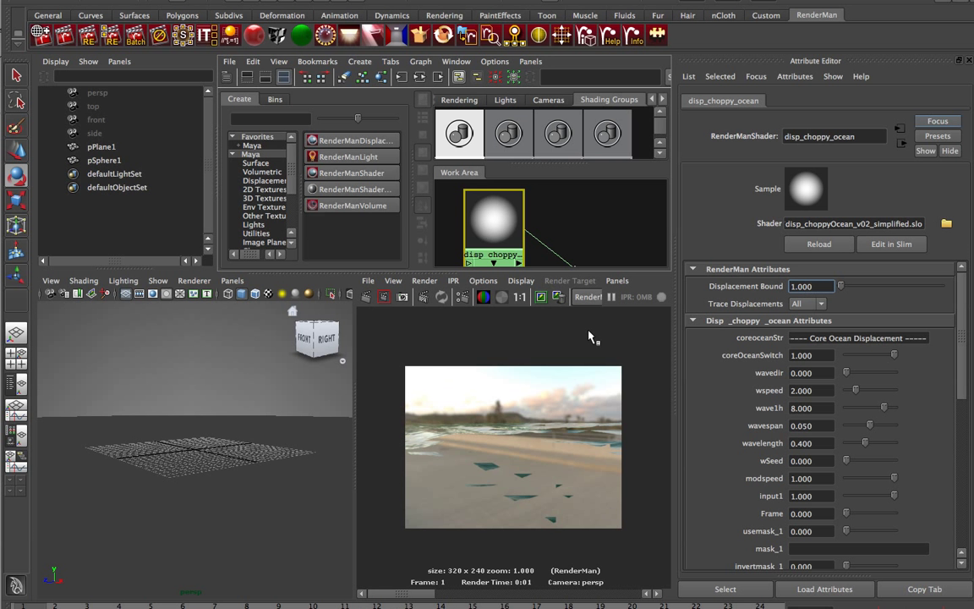
{"action": "left_click", "coordinate": [367, 297]}
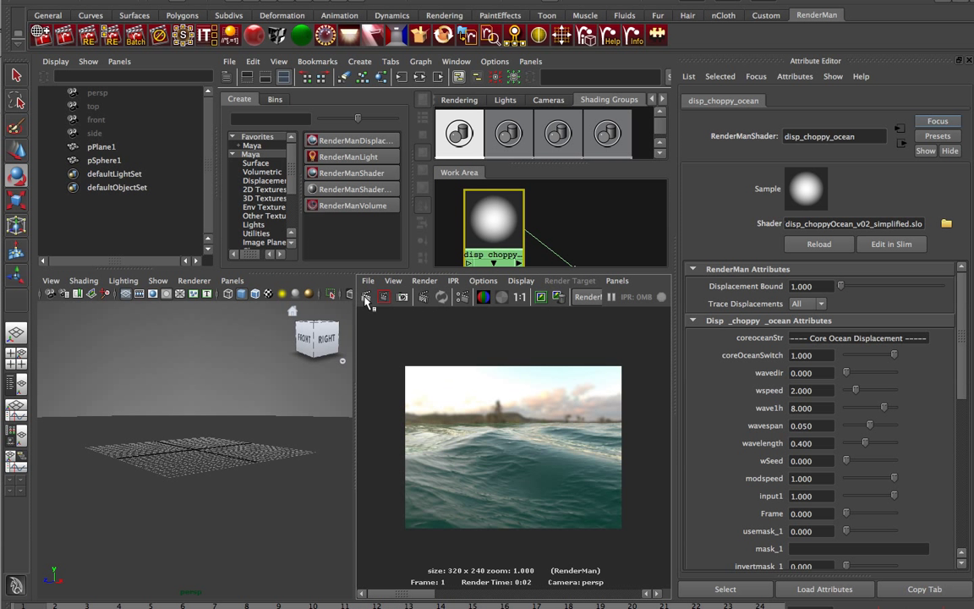
{"action": "left_click", "coordinate": [117, 38]}
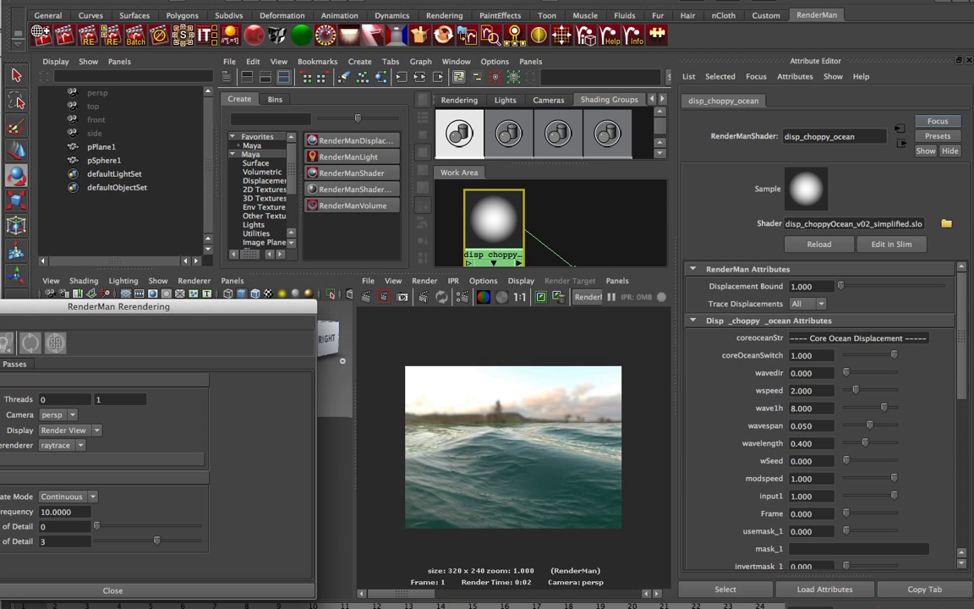
Step: Run RenderMan live rerendering while orbiting the perspective view, then delete defaultLight
{"action": "mouse_move", "coordinate": [74, 310]}
{"action": "left_mouse_down"}
{"action": "mouse_move", "coordinate": [158, 313]}
{"action": "mouse_move", "coordinate": [585, 583]}
{"action": "left_mouse_up"}
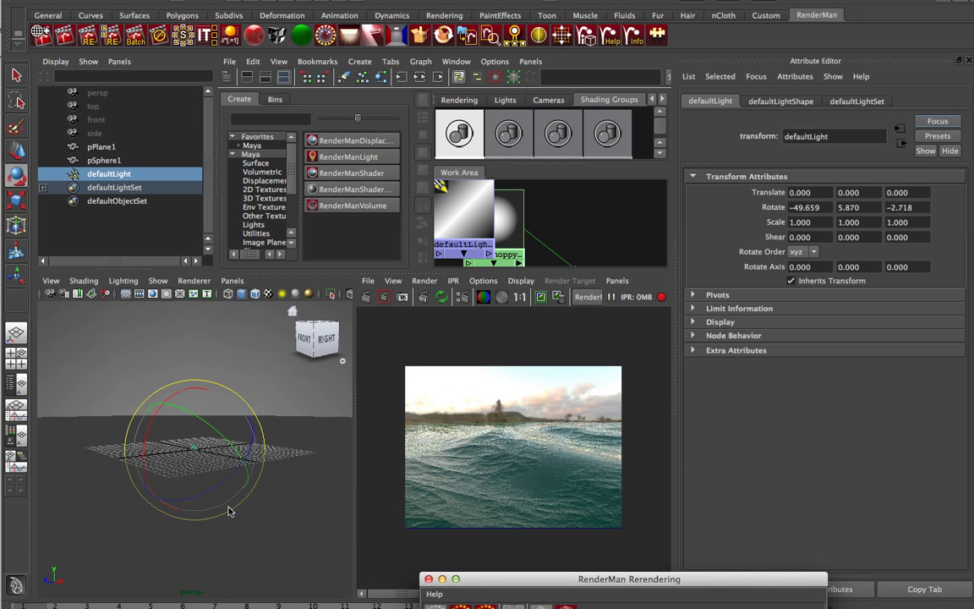
{"action": "left_click_drag", "start_coordinate": [229, 492], "coordinate": [138, 483], "text": "alt"}
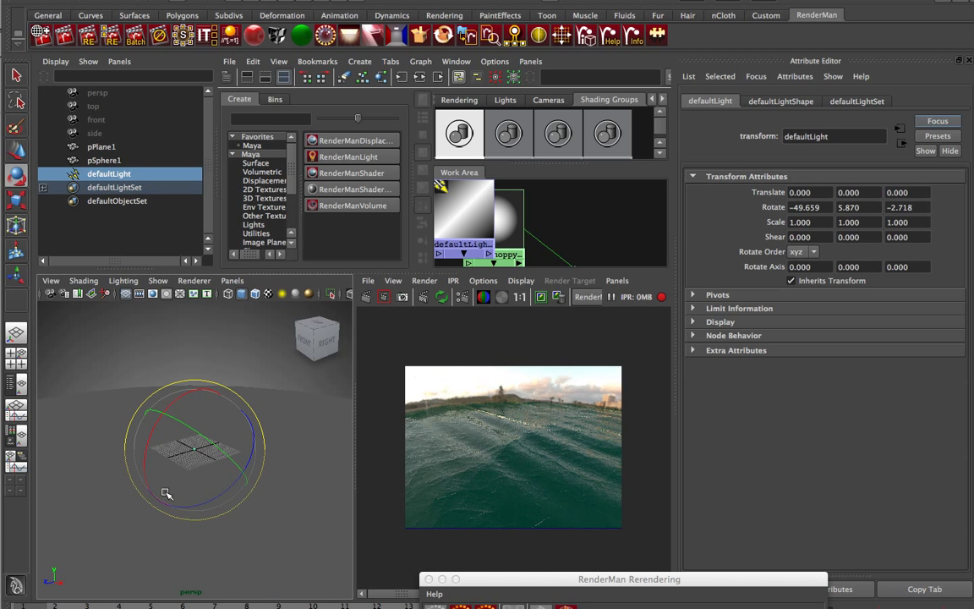
{"action": "left_click_drag", "start_coordinate": [224, 488], "coordinate": [232, 483], "text": "alt"}
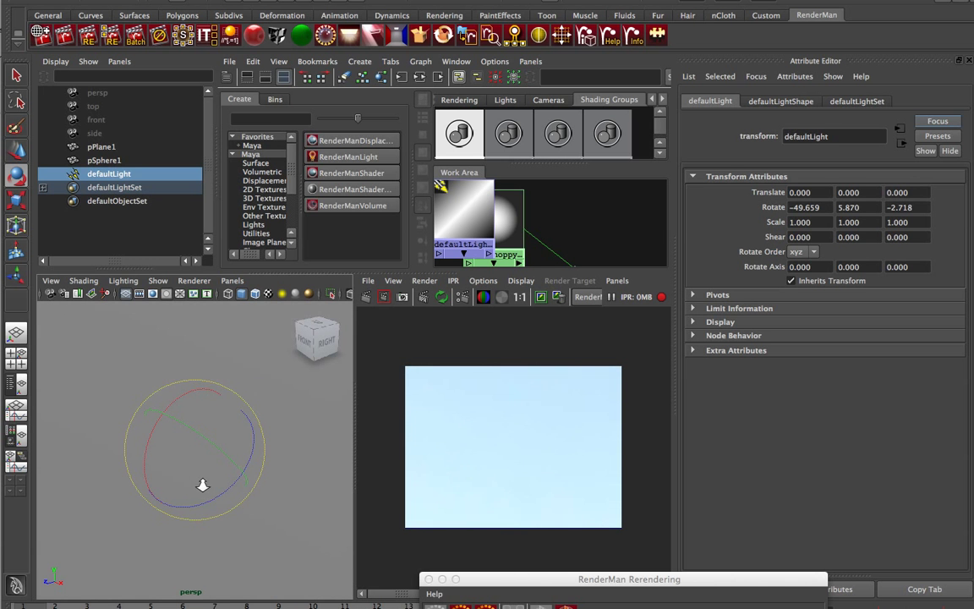
{"action": "left_click_drag", "start_coordinate": [233, 493], "coordinate": [228, 482], "text": "alt"}
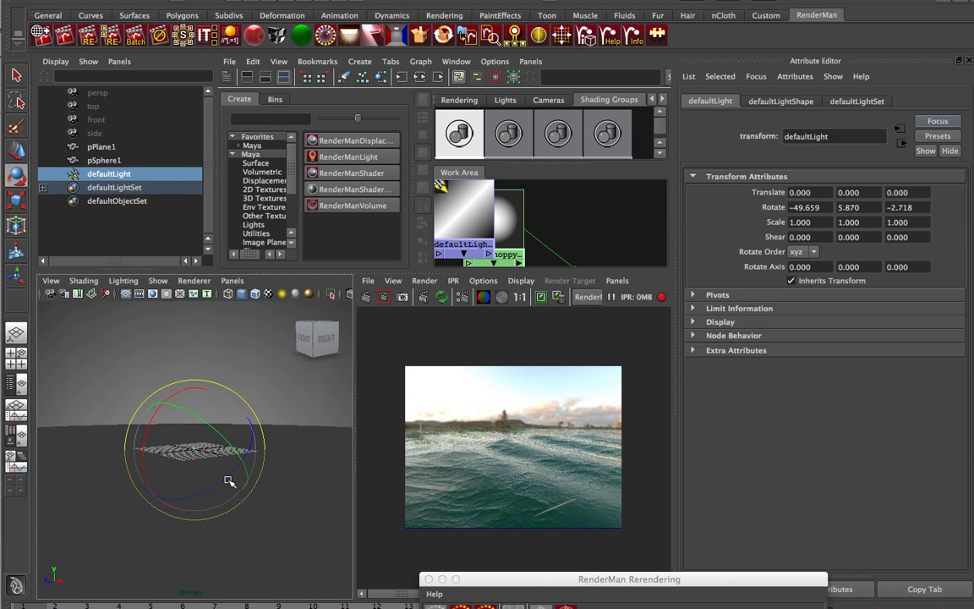
{"action": "left_click_drag", "start_coordinate": [235, 460], "coordinate": [245, 464], "text": "alt"}
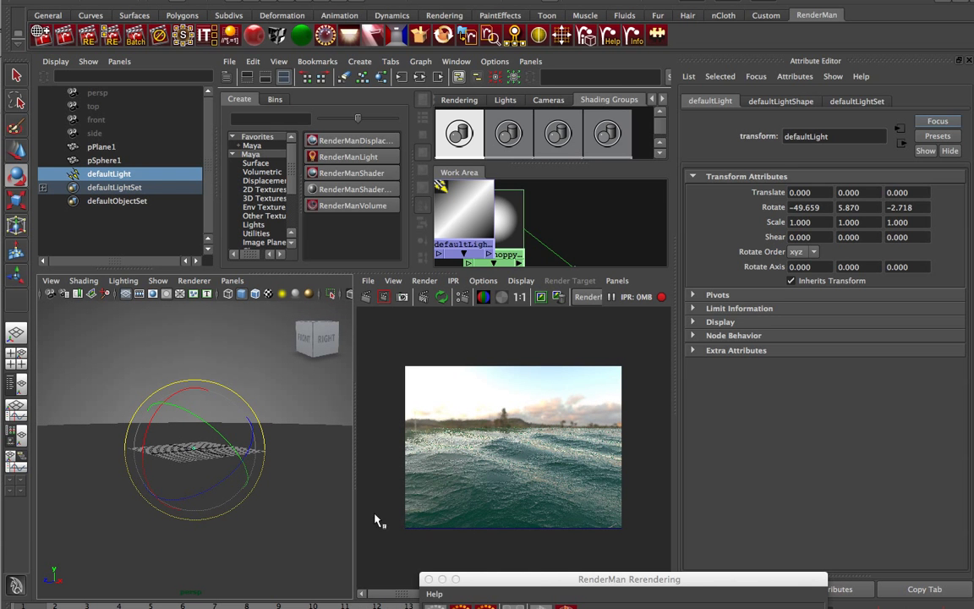
{"action": "left_click_drag", "start_coordinate": [269, 485], "coordinate": [266, 483], "text": "alt"}
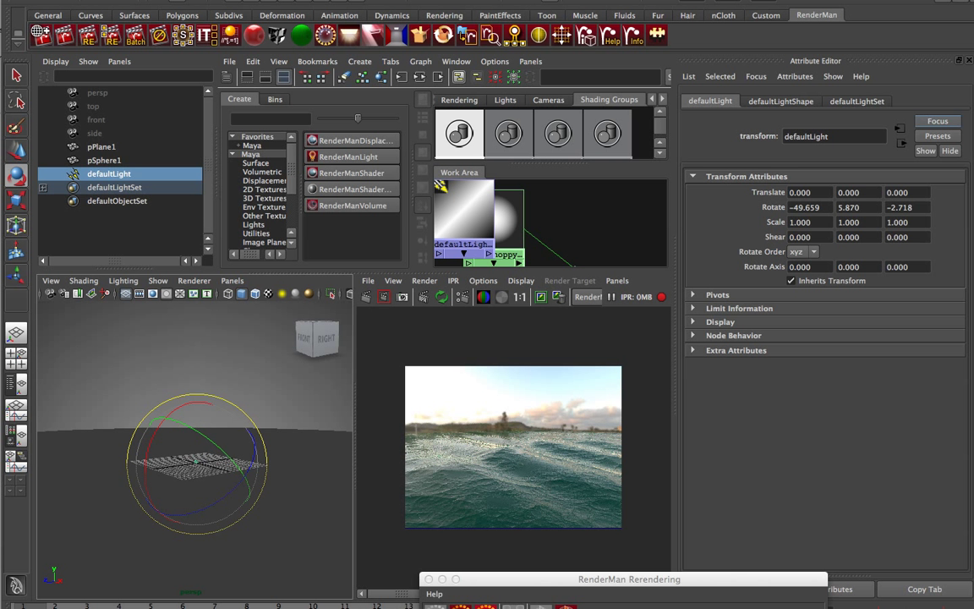
{"action": "key", "text": "Delete"}
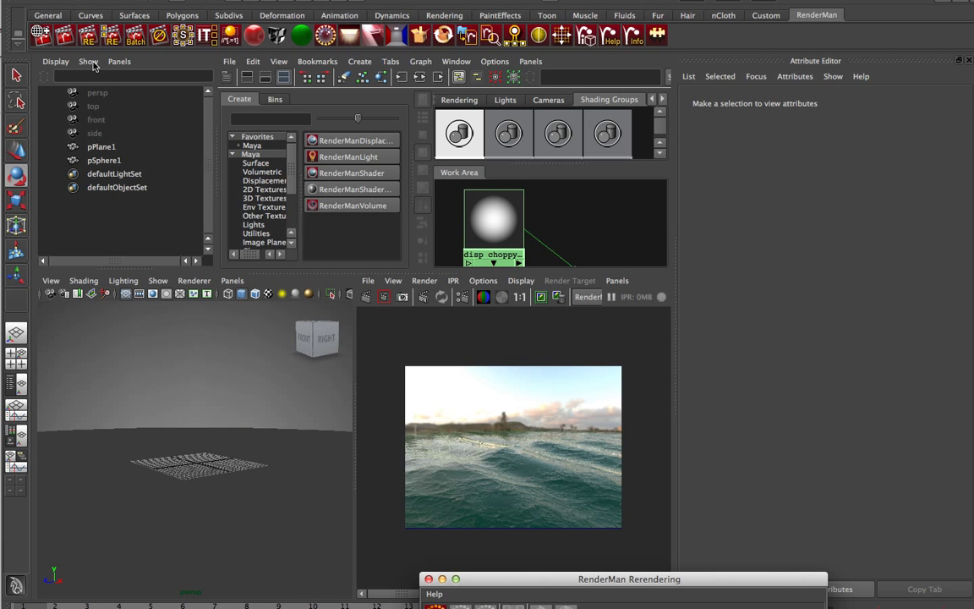
Step: Set the RenderMan Globals image size preset to 640x480 and review the Quality settings
{"action": "left_click", "coordinate": [40, 35]}
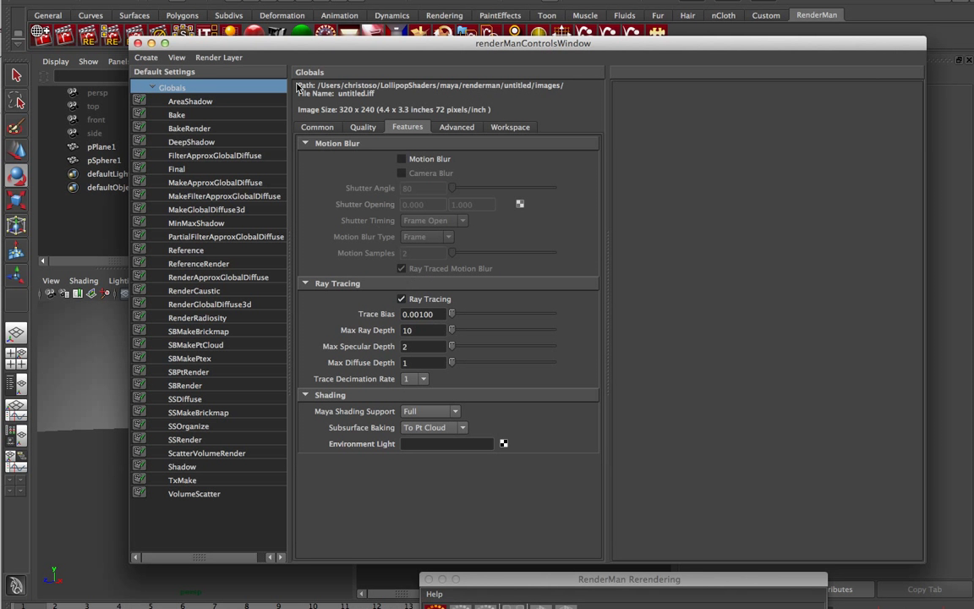
{"action": "left_click", "coordinate": [319, 128]}
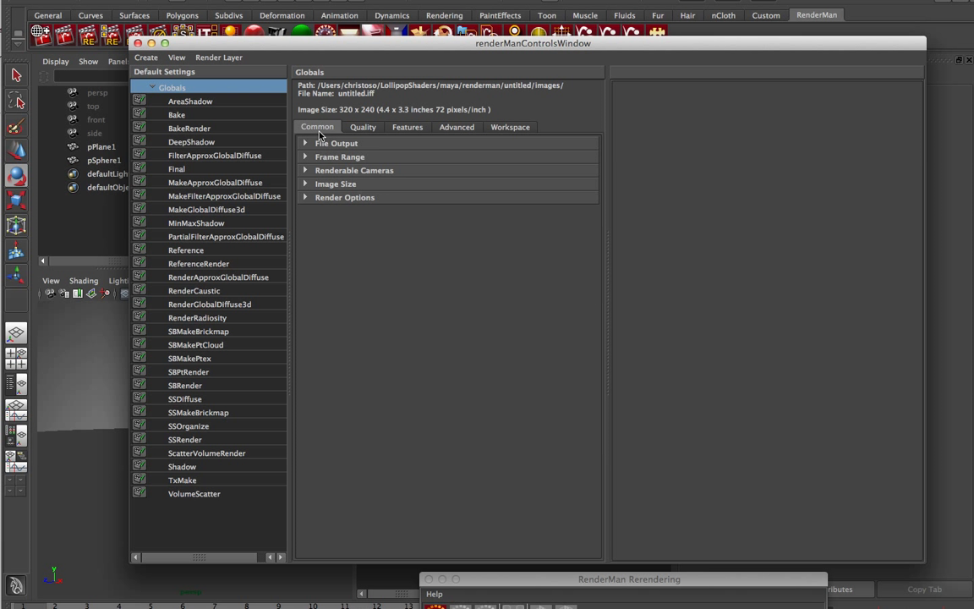
{"action": "left_click", "coordinate": [336, 184]}
{"action": "left_click", "coordinate": [448, 200]}
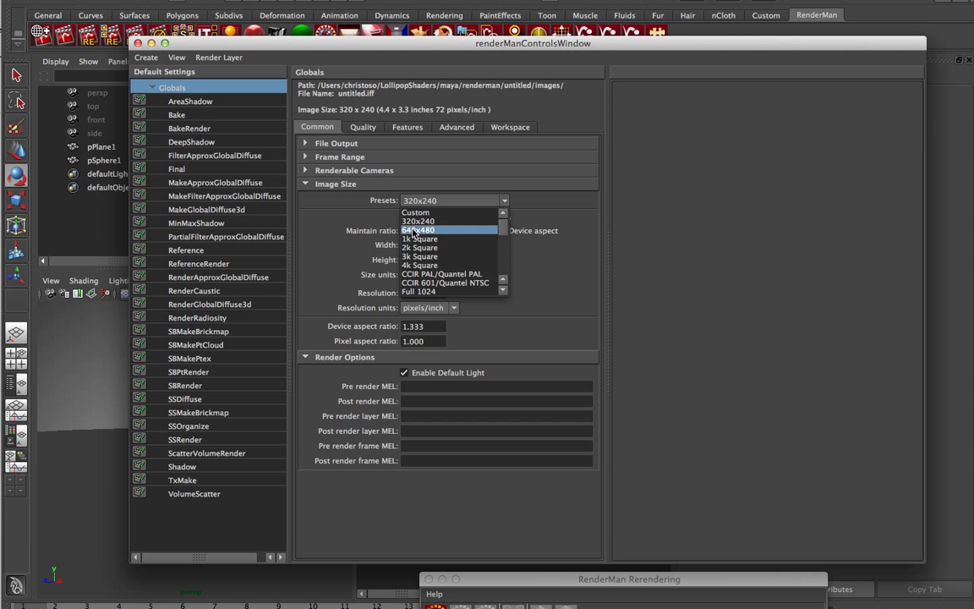
{"action": "left_click", "coordinate": [422, 209]}
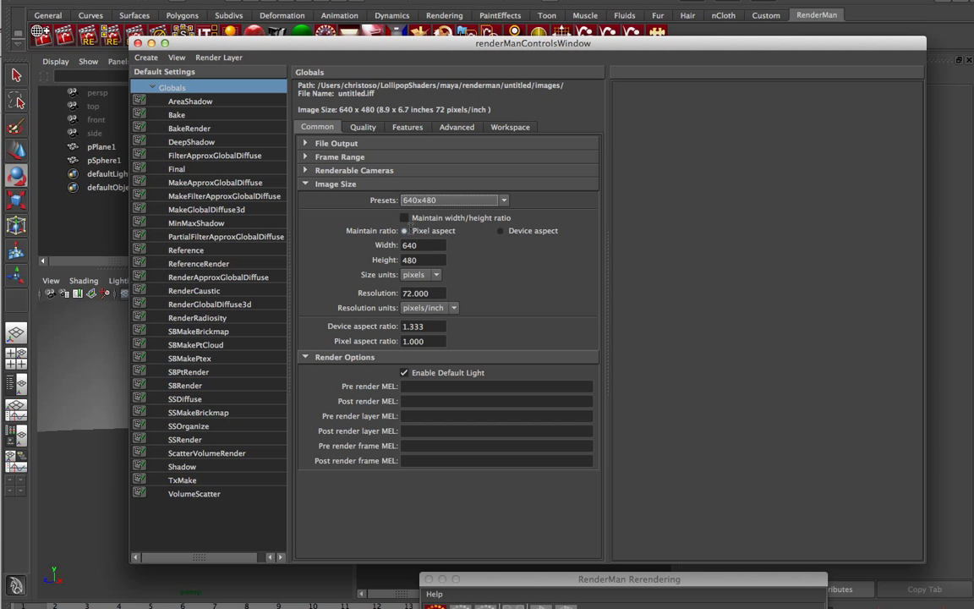
{"action": "left_click", "coordinate": [369, 359]}
{"action": "left_click", "coordinate": [364, 127]}
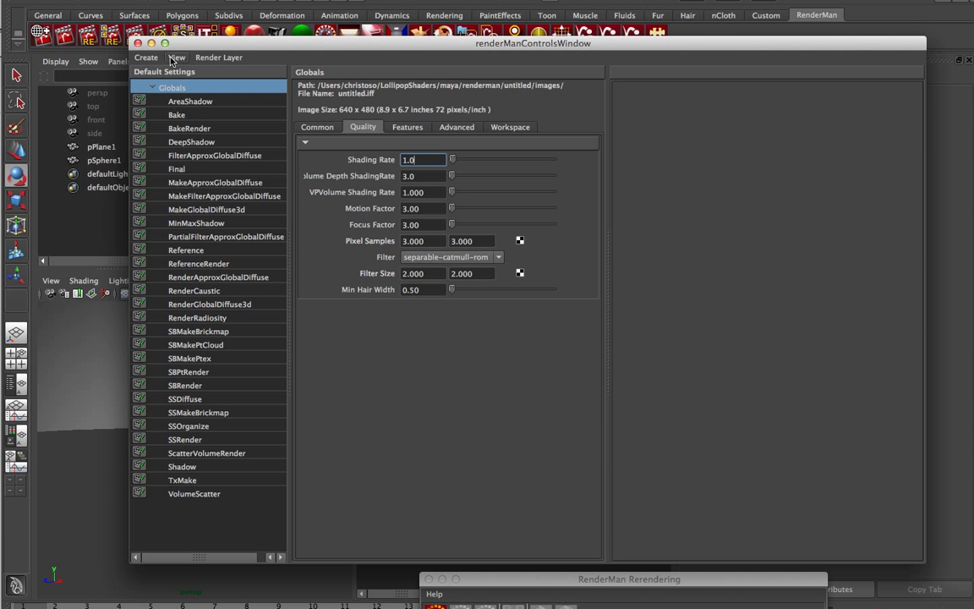
{"action": "left_click", "coordinate": [138, 43]}
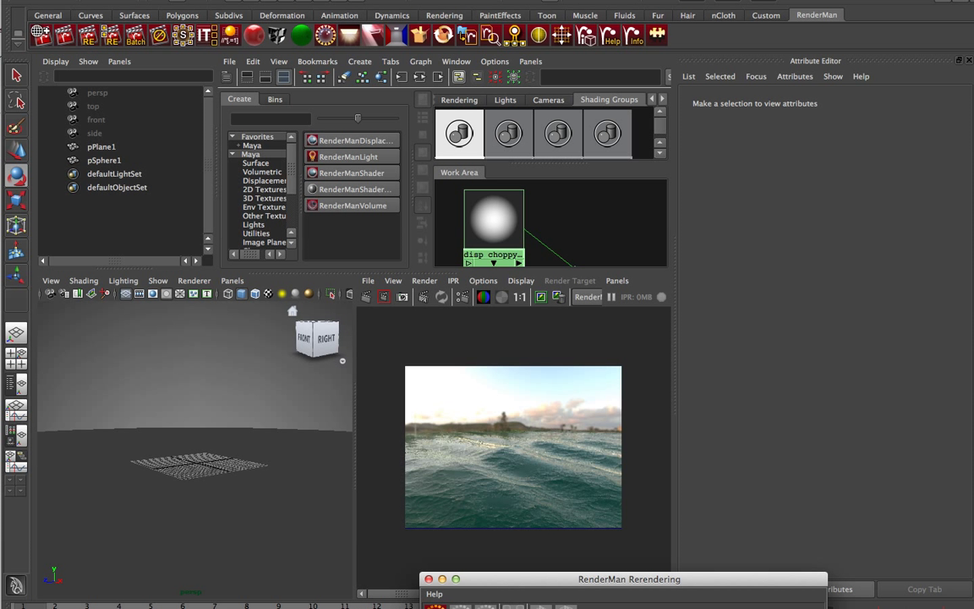
Step: Keep RenderMan preview renders in the Render View and re-render the ocean at 640x480
{"action": "key", "text": "space"}
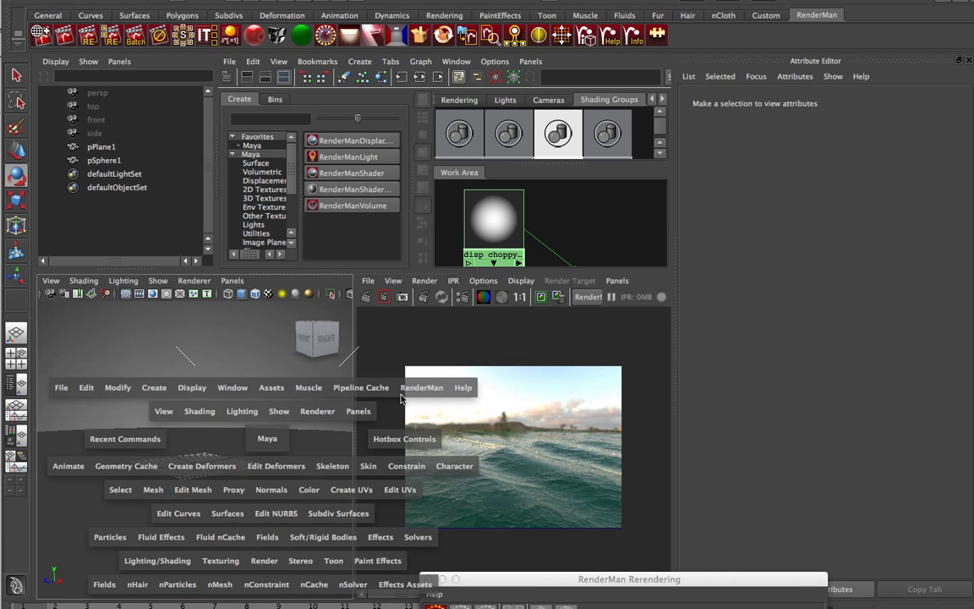
{"action": "left_click", "coordinate": [422, 387]}
{"action": "left_click", "coordinate": [535, 414]}
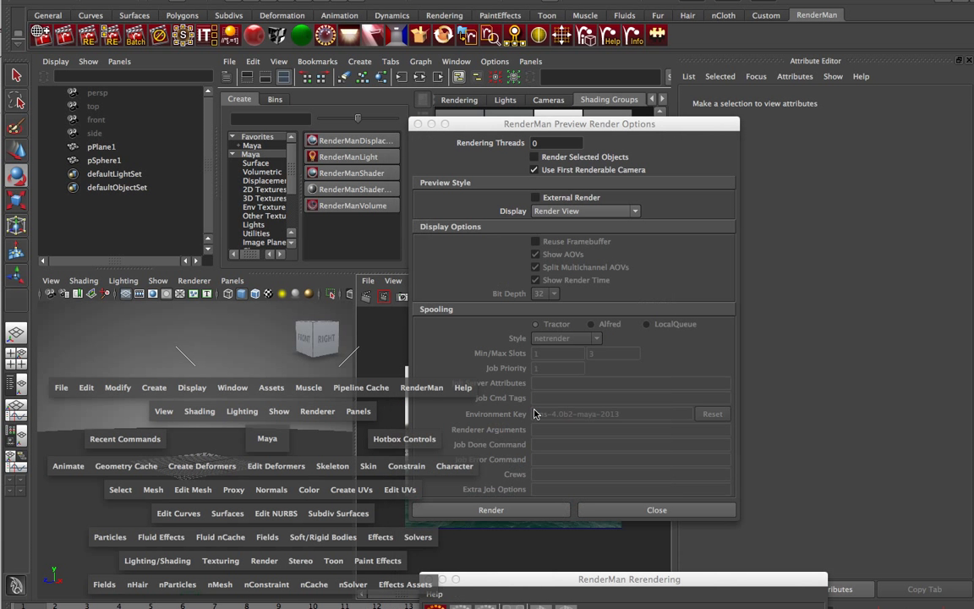
{"action": "left_click", "coordinate": [551, 211]}
{"action": "left_click", "coordinate": [551, 222]}
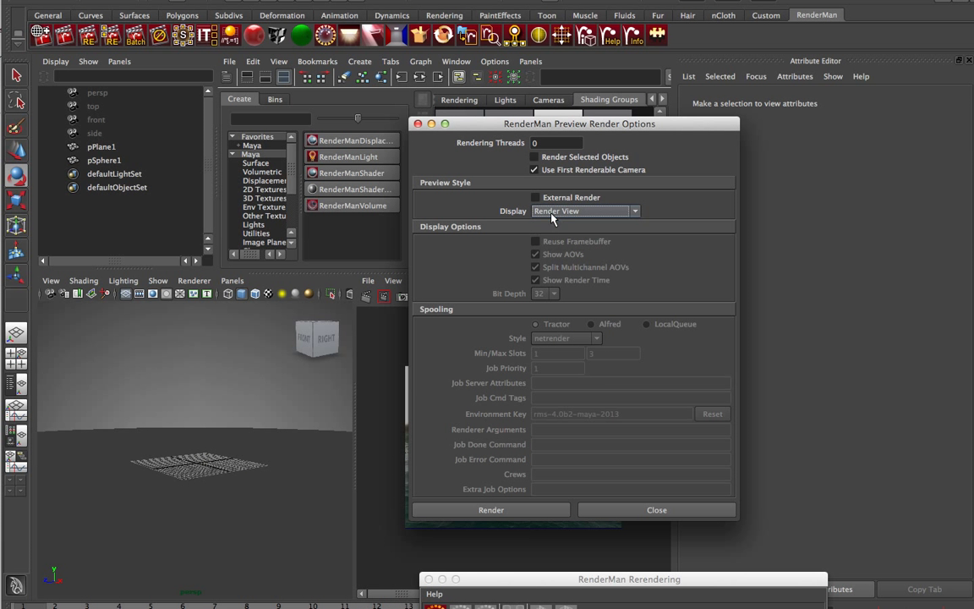
{"action": "left_click", "coordinate": [628, 511]}
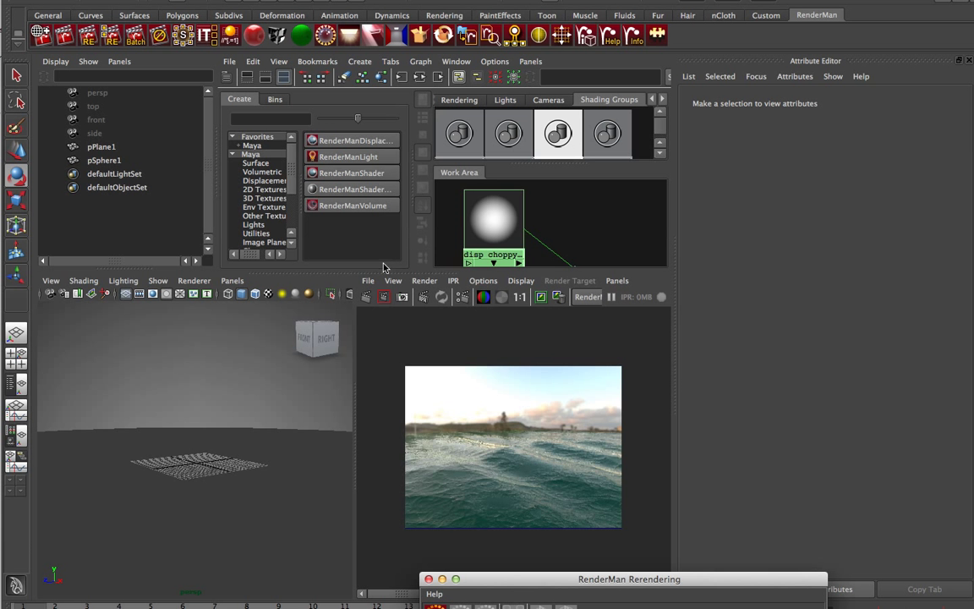
{"action": "left_click", "coordinate": [368, 303]}
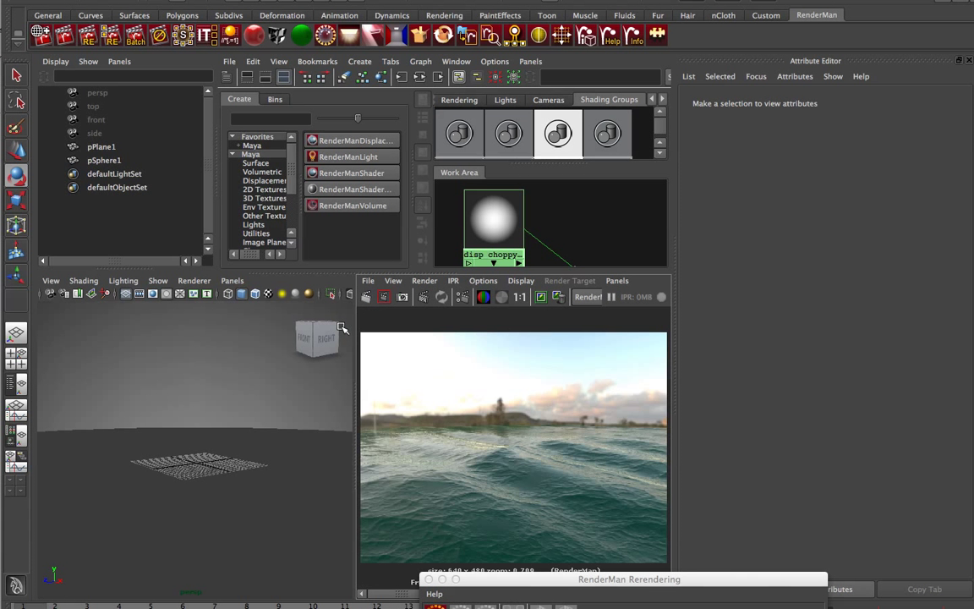
Step: Enlarge the Render View panel and show the render at 1:1 size
{"action": "left_click_drag", "start_coordinate": [350, 271], "coordinate": [350, 269]}
{"action": "left_click_drag", "start_coordinate": [353, 100], "coordinate": [348, 84]}
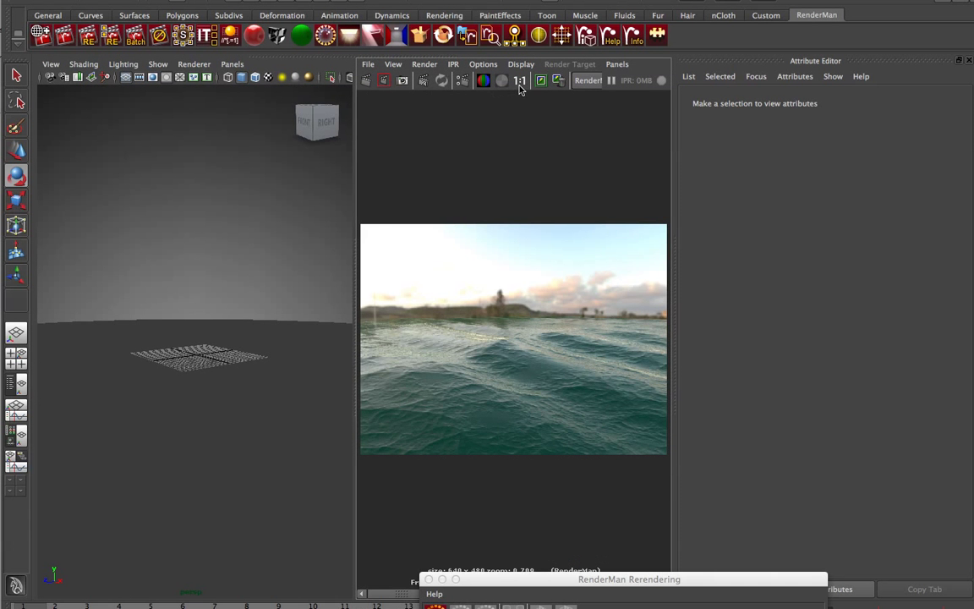
{"action": "left_click", "coordinate": [519, 81]}
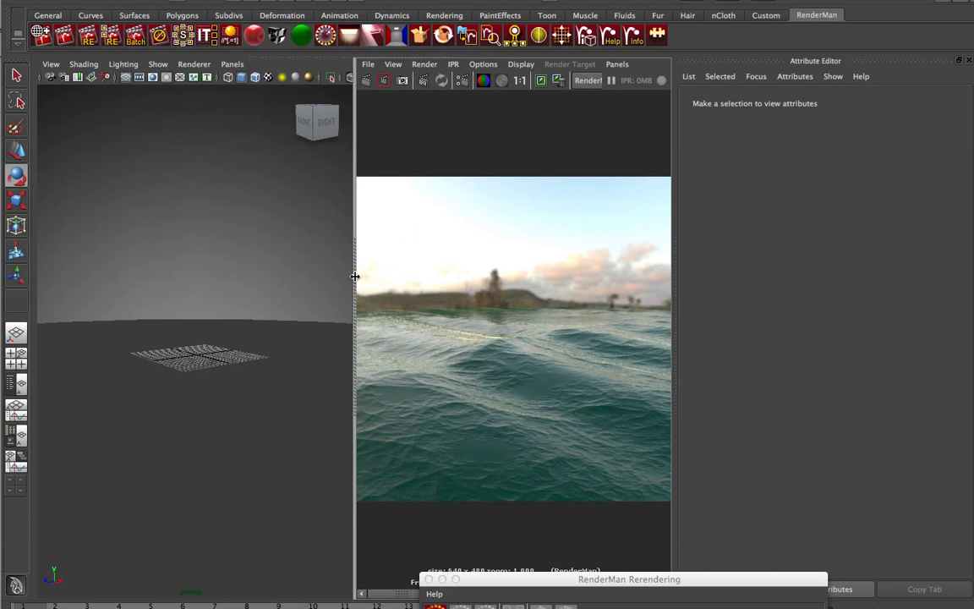
{"action": "left_click_drag", "start_coordinate": [354, 281], "coordinate": [210, 274]}
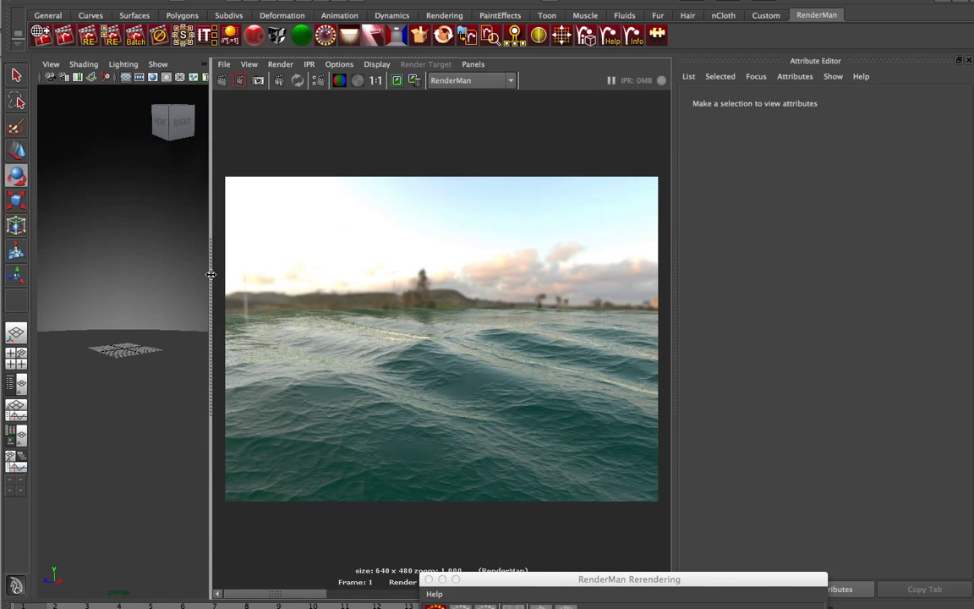
{"action": "left_click_drag", "start_coordinate": [491, 580], "coordinate": [449, 556]}
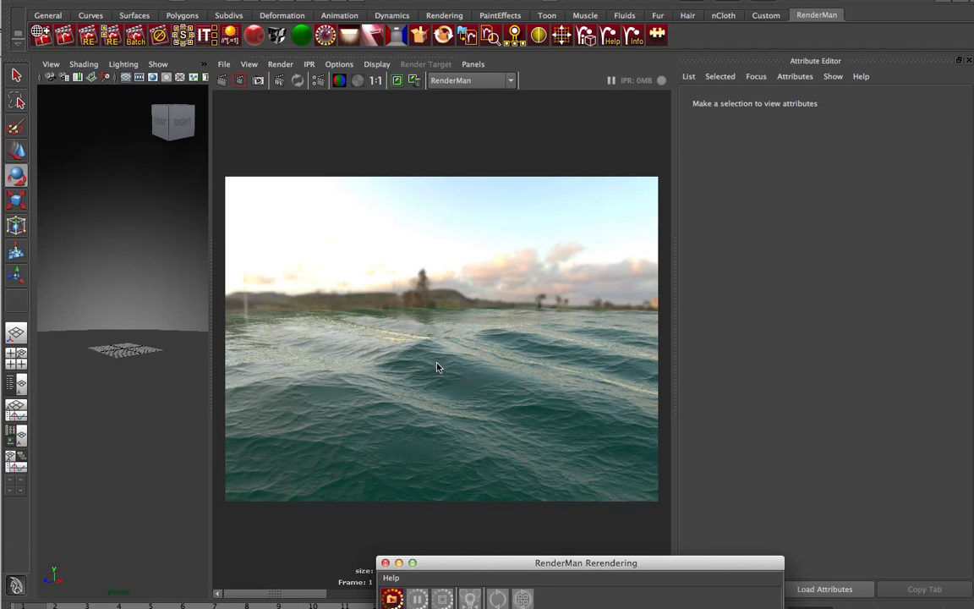